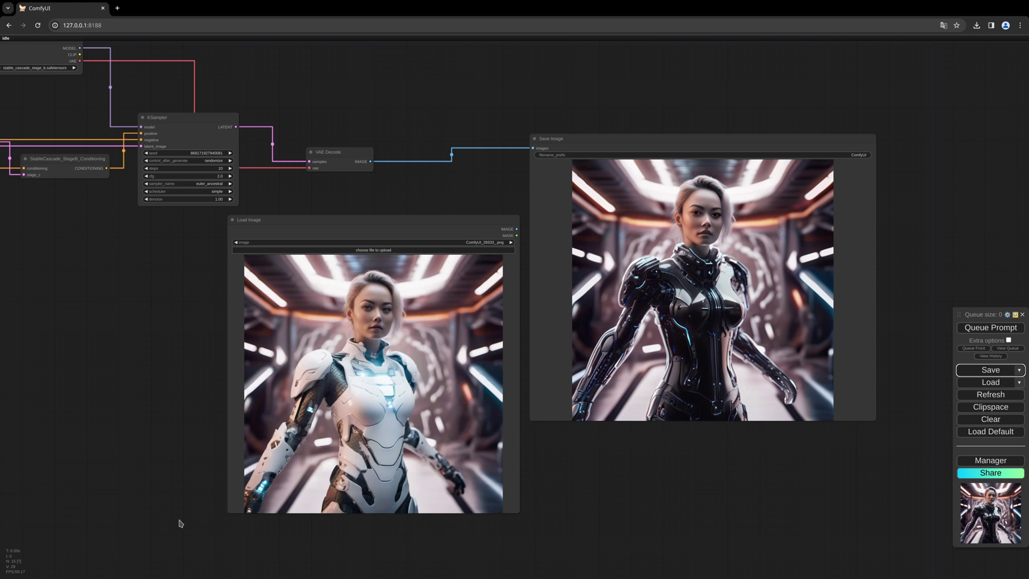
- Start from an empty canvas and place an Apply ControlNet (Advanced) node near the centre
{"action": "key", "text": "ctrl+plus"}
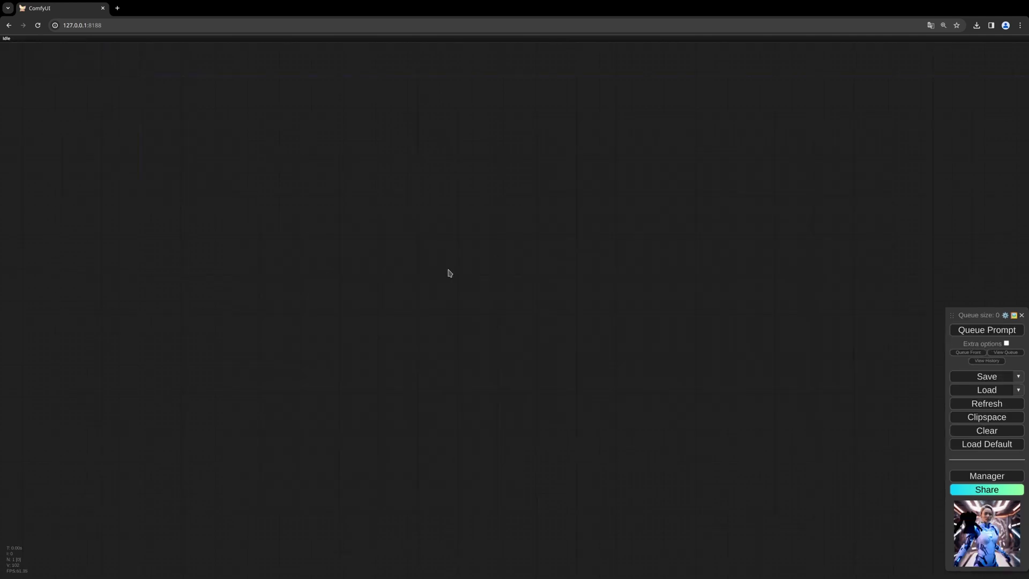
{"action": "double_click", "coordinate": [449, 273]}
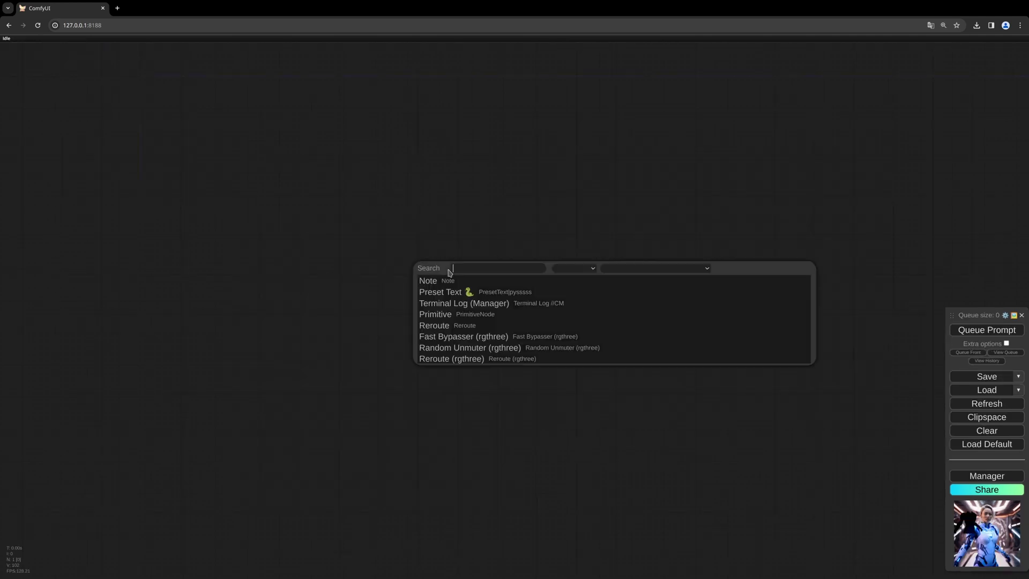
{"action": "type", "text": "apply"}
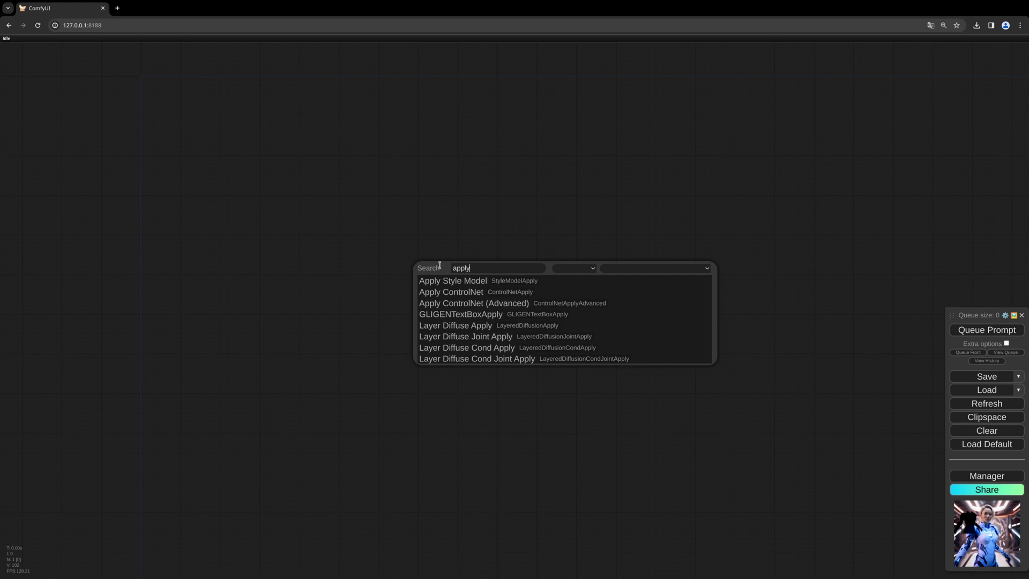
{"action": "left_click", "coordinate": [504, 303]}
{"action": "left_click_drag", "start_coordinate": [510, 280], "coordinate": [306, 349]}
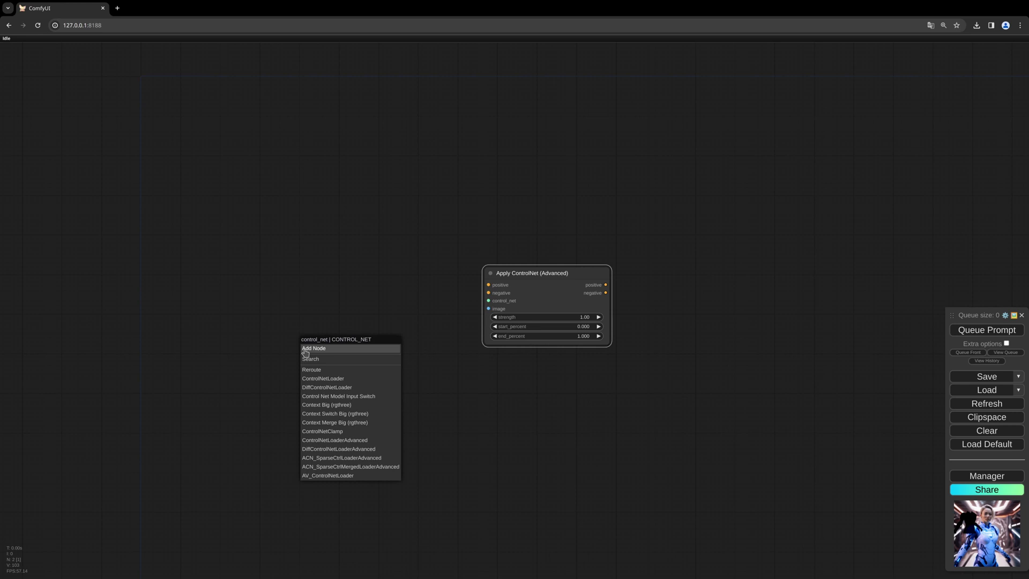
- Feed its control_net input from a Load ControlNet Model node set to inpainting.safetensors
{"action": "left_click", "coordinate": [337, 377]}
{"action": "left_click_drag", "start_coordinate": [398, 354], "coordinate": [304, 362]}
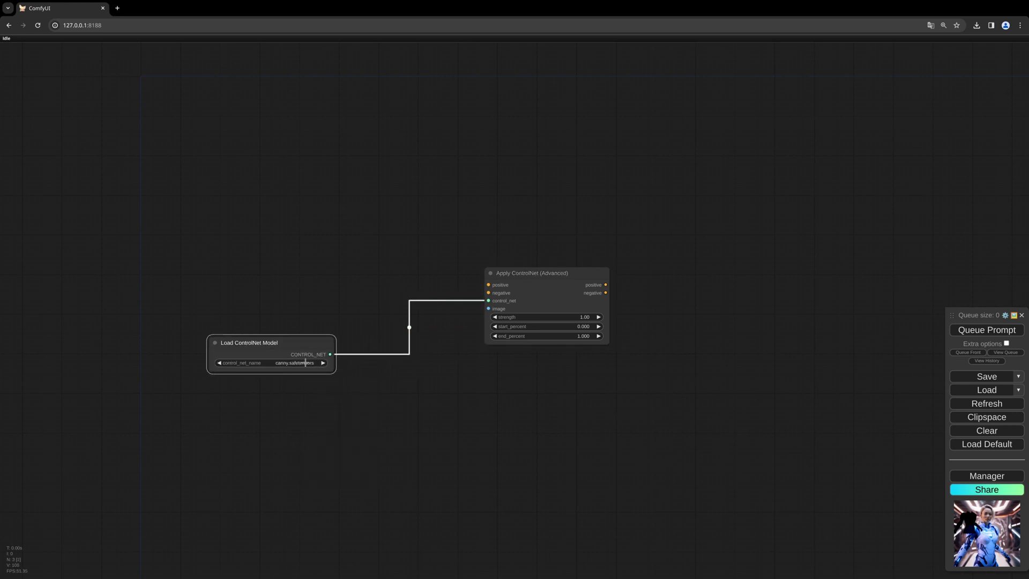
{"action": "left_click", "coordinate": [290, 370]}
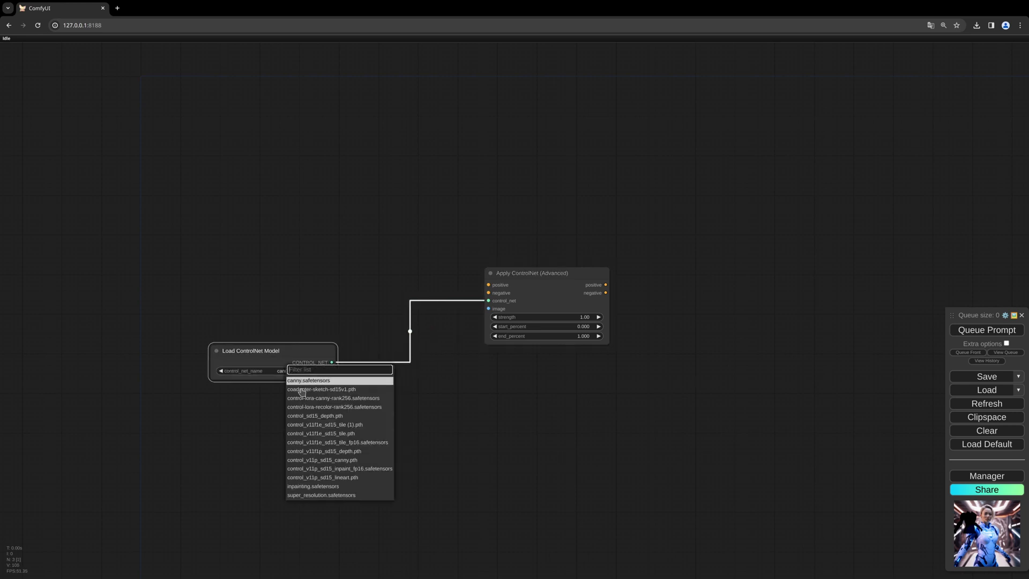
{"action": "left_click", "coordinate": [327, 486]}
{"action": "left_click_drag", "start_coordinate": [303, 351], "coordinate": [283, 358]}
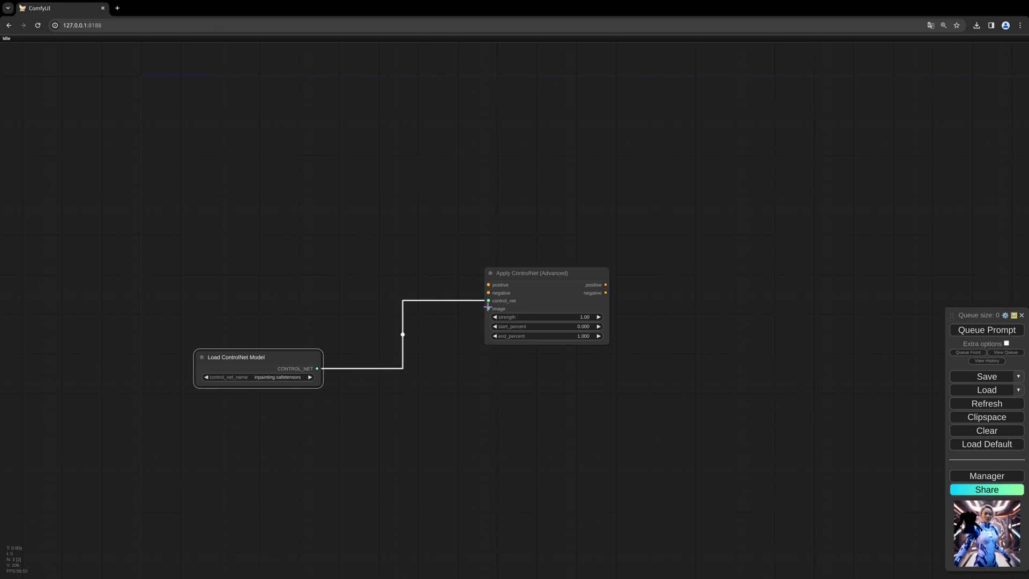
- Add a Load Image node holding ComfyUI_29333_.png at the upper left of the canvas
{"action": "double_click", "coordinate": [215, 271]}
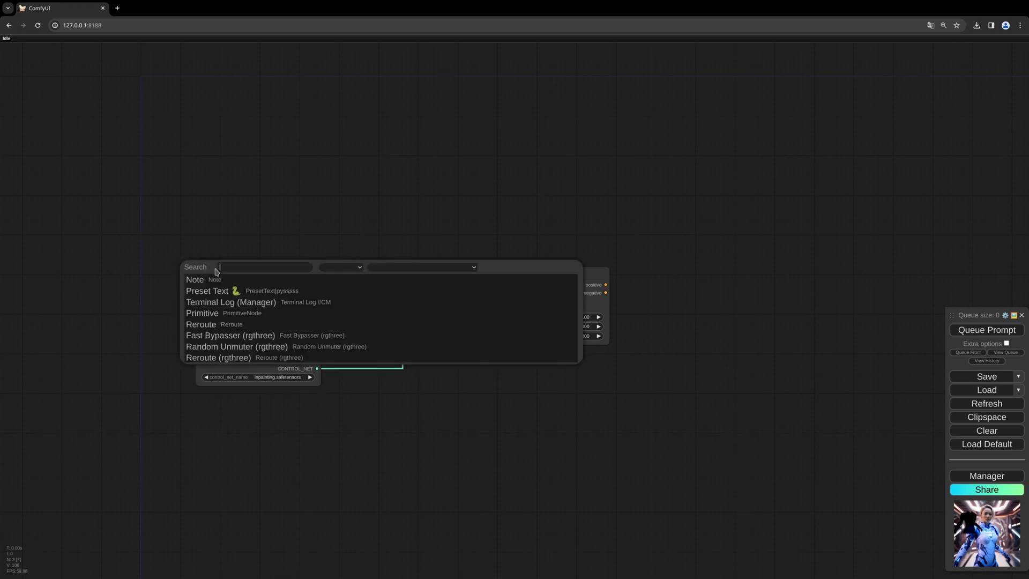
{"action": "type", "text": "load"}
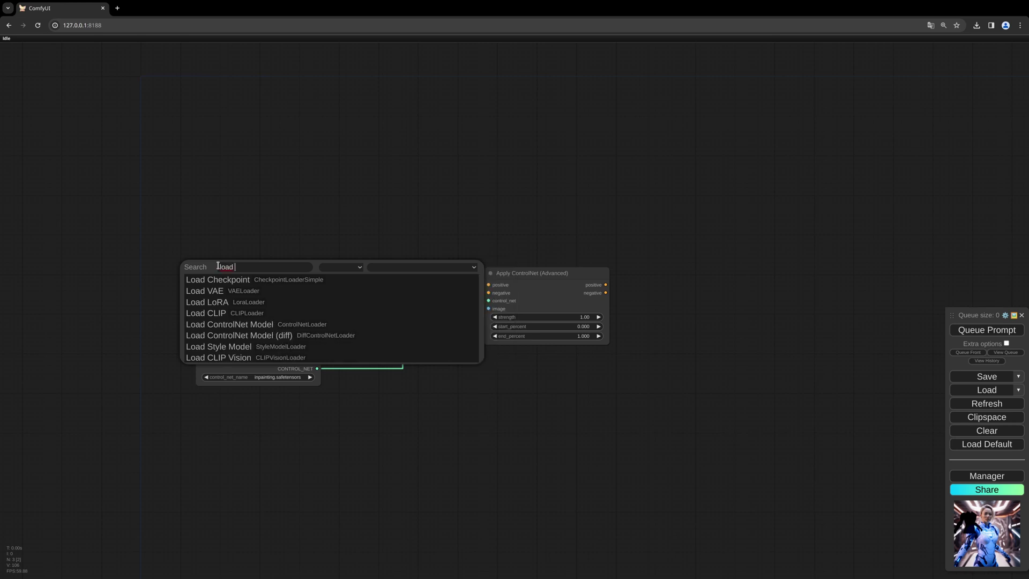
{"action": "type", "text": " imag"}
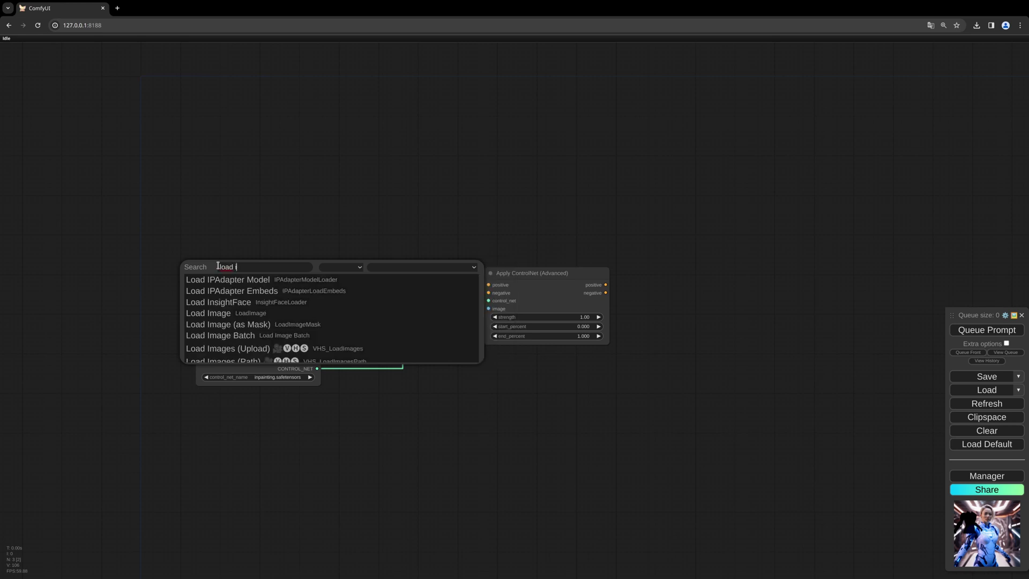
{"action": "left_click", "coordinate": [212, 279]}
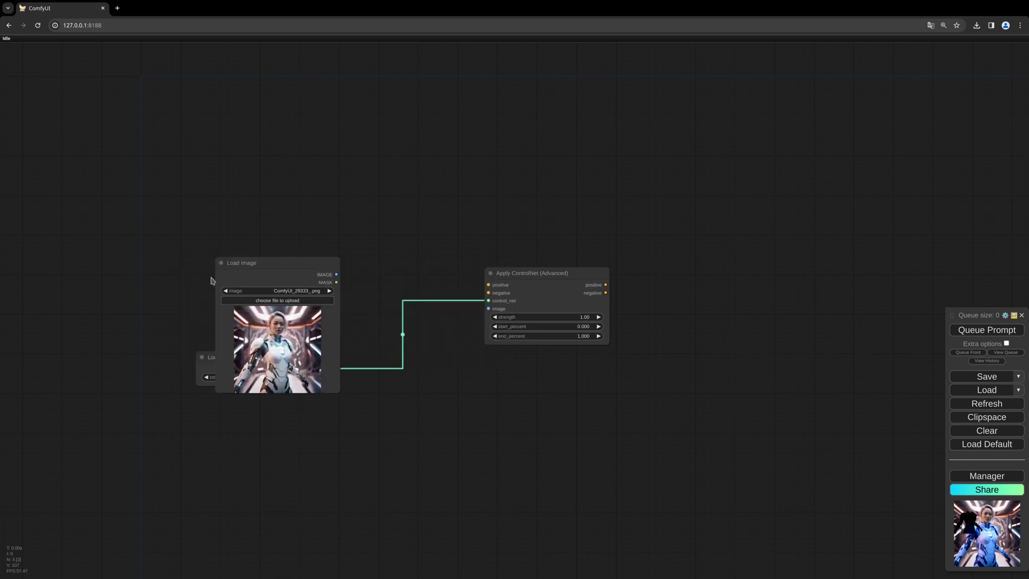
{"action": "left_click_drag", "start_coordinate": [252, 263], "coordinate": [153, 211]}
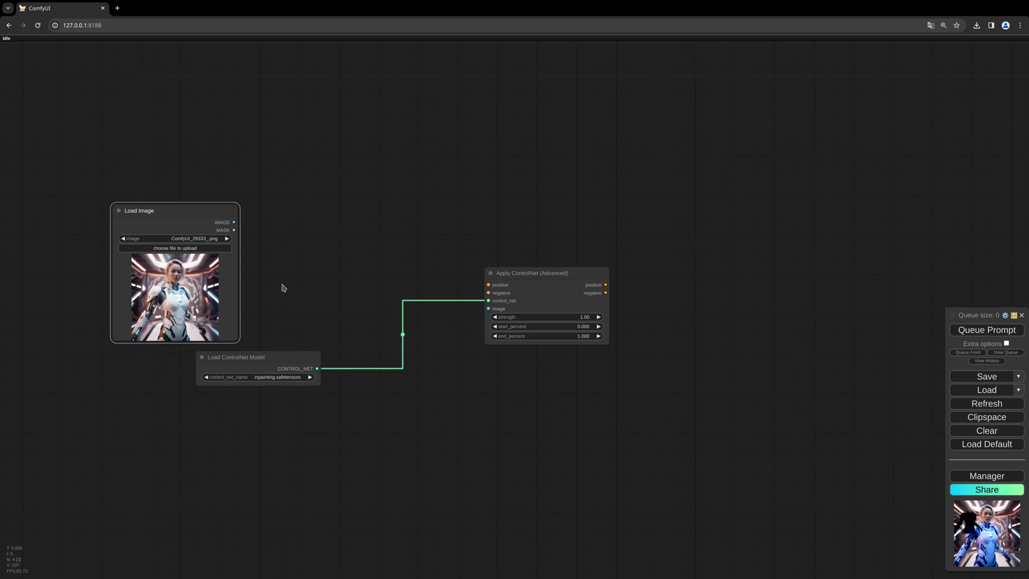
- Restore the StableCascadeInpaint node from the 'stablecascade' node search
{"action": "key", "text": "ctrl+z"}
{"action": "key", "text": "ctrl+z"}
{"action": "key", "text": "ctrl+z"}
{"action": "key", "text": "ctrl+z"}
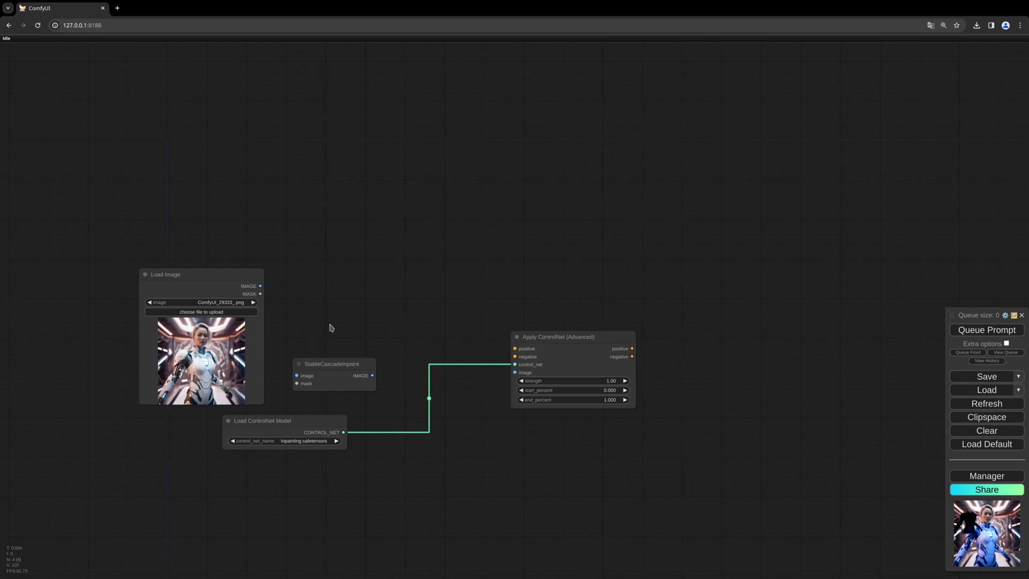
{"action": "double_click", "coordinate": [331, 328]}
{"action": "type", "text": "stablecascade"}
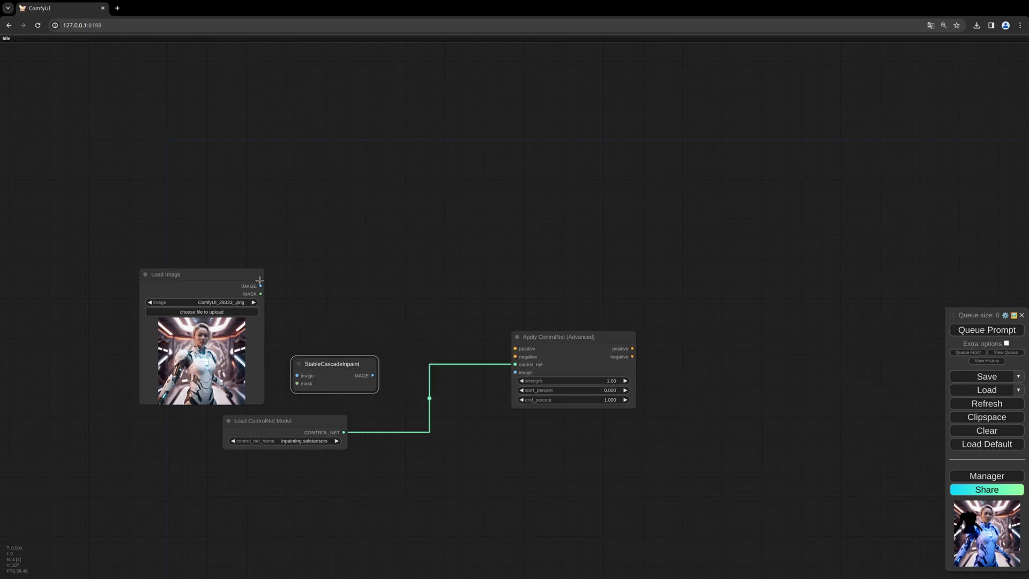
- Wire the loaded IMAGE and MASK into StableCascadeInpaint, and its IMAGE into Apply ControlNet
{"action": "left_click_drag", "start_coordinate": [260, 286], "coordinate": [297, 375]}
{"action": "left_click_drag", "start_coordinate": [260, 293], "coordinate": [298, 383]}
{"action": "left_click_drag", "start_coordinate": [372, 377], "coordinate": [517, 372]}
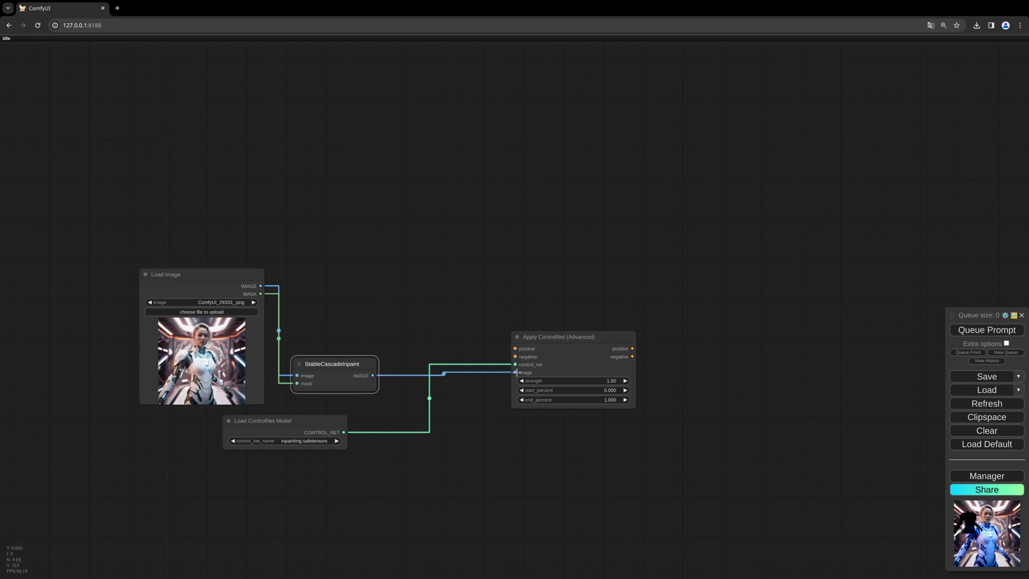
{"action": "left_click_drag", "start_coordinate": [554, 208], "coordinate": [460, 211]}
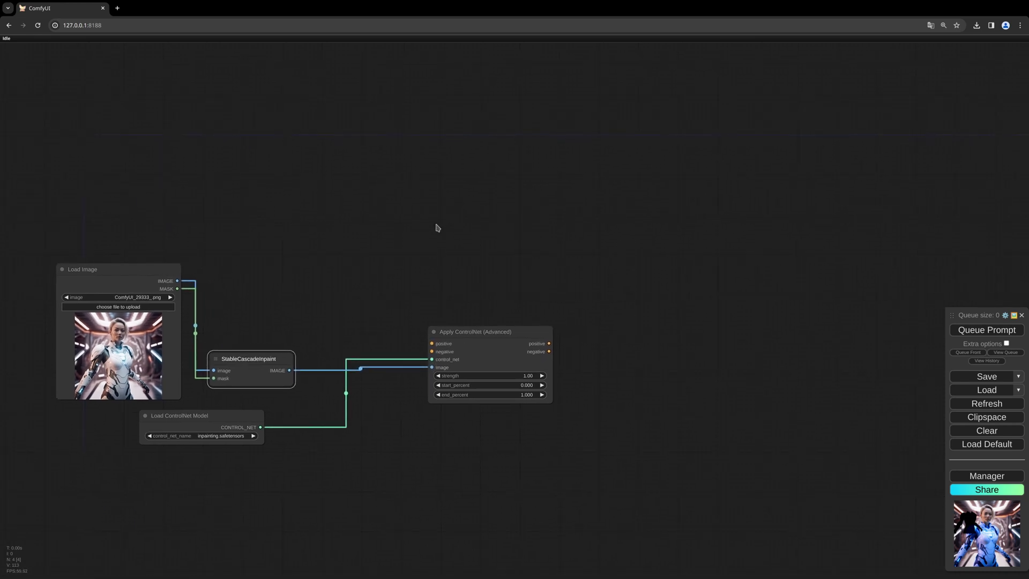
{"action": "left_click_drag", "start_coordinate": [204, 419], "coordinate": [112, 420]}
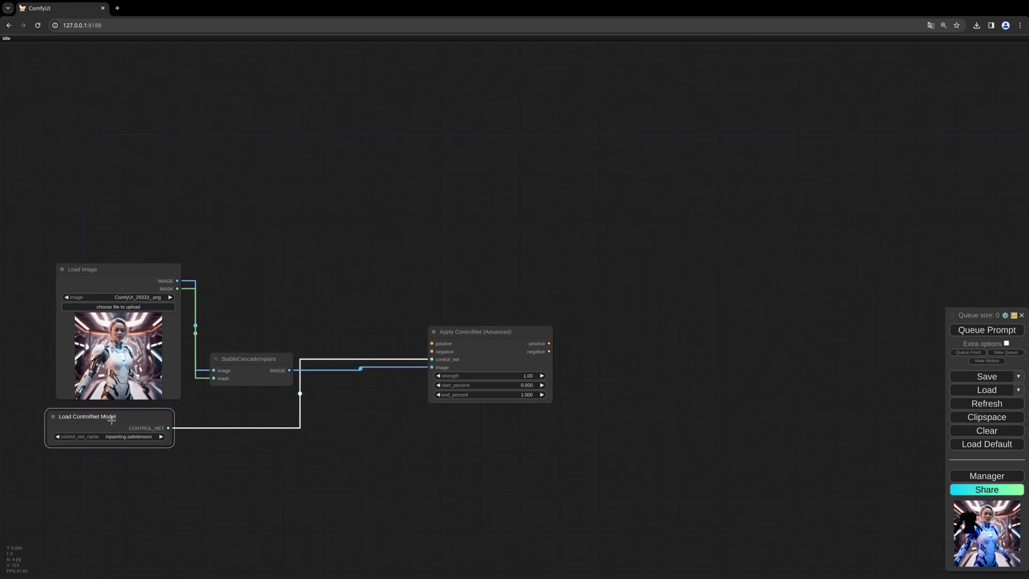
{"action": "left_click_drag", "start_coordinate": [380, 313], "coordinate": [381, 182]}
- Add CLIP Text Encode nodes for Apply ControlNet's positive and negative inputs
{"action": "left_click", "coordinate": [430, 217]}
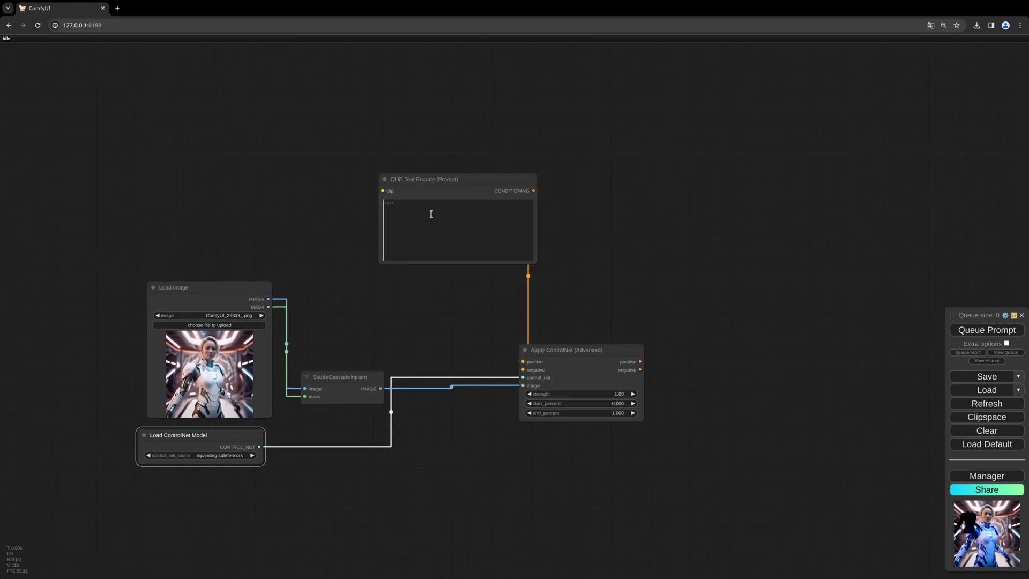
{"action": "left_click_drag", "start_coordinate": [451, 173], "coordinate": [209, 103]}
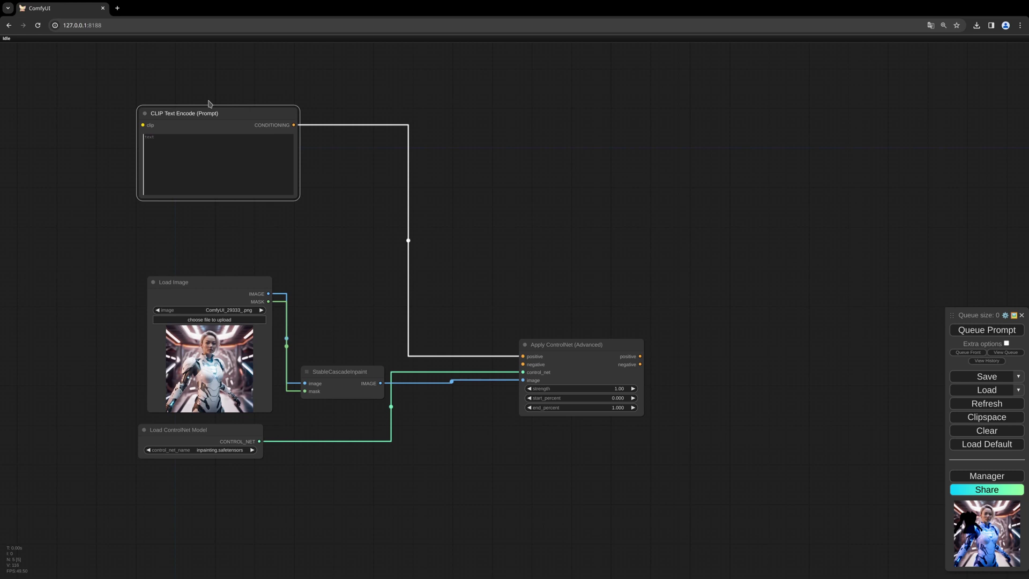
{"action": "left_click", "coordinate": [209, 103]}
{"action": "left_click_drag", "start_coordinate": [523, 363], "coordinate": [311, 217]}
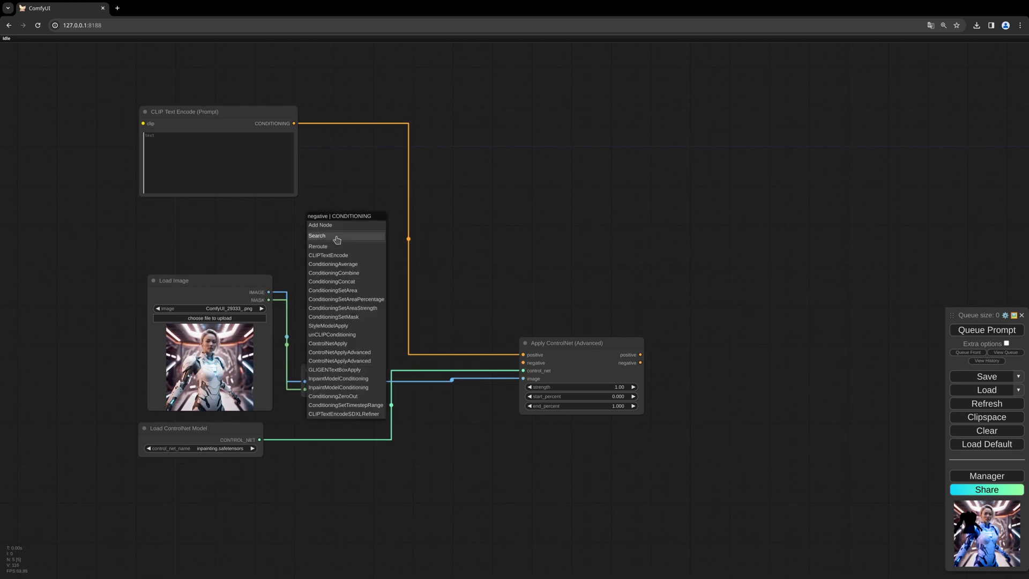
{"action": "left_click", "coordinate": [351, 255]}
{"action": "left_click_drag", "start_coordinate": [385, 229], "coordinate": [168, 185]}
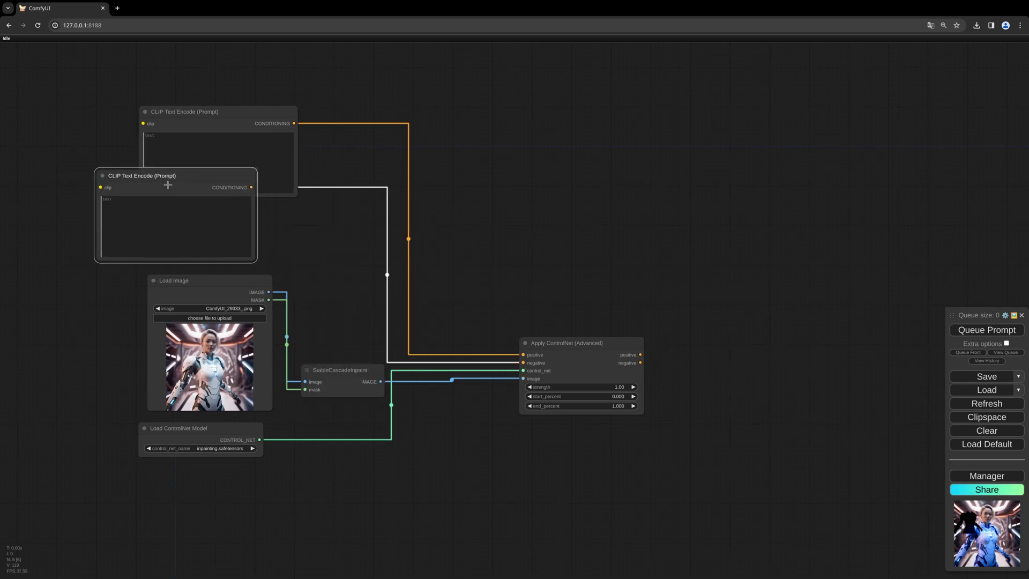
{"action": "left_click_drag", "start_coordinate": [220, 115], "coordinate": [222, 66]}
{"action": "left_click_drag", "start_coordinate": [204, 186], "coordinate": [245, 182]}
{"action": "left_click_drag", "start_coordinate": [75, 147], "coordinate": [374, 254]}
- Feed CLIP to both prompt nodes from a Load Checkpoint set to stable_cascade_stage_c.safetensors
{"action": "left_click_drag", "start_coordinate": [436, 179], "coordinate": [252, 194]}
{"action": "left_click", "coordinate": [292, 238]}
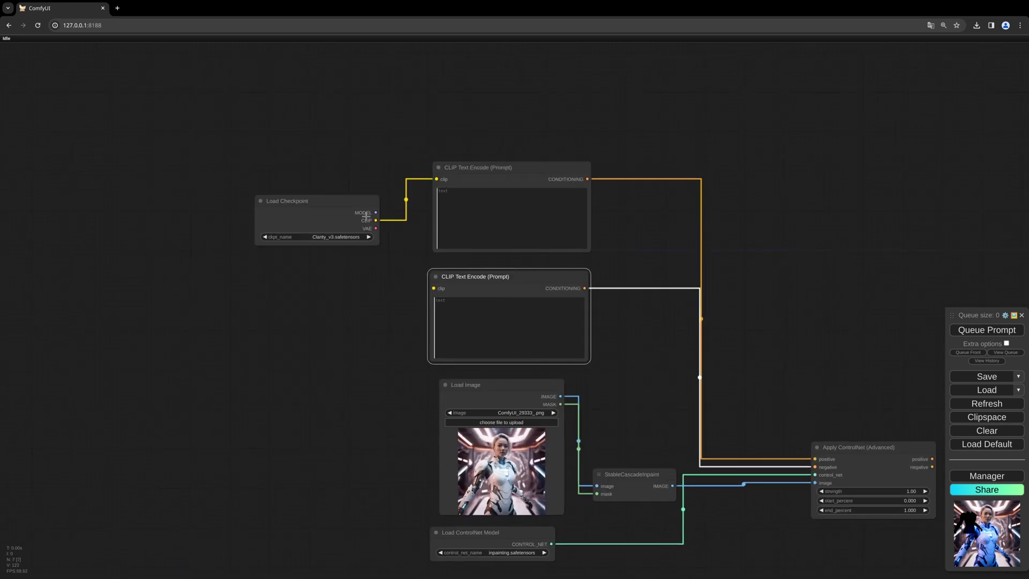
{"action": "left_click_drag", "start_coordinate": [366, 216], "coordinate": [198, 204]}
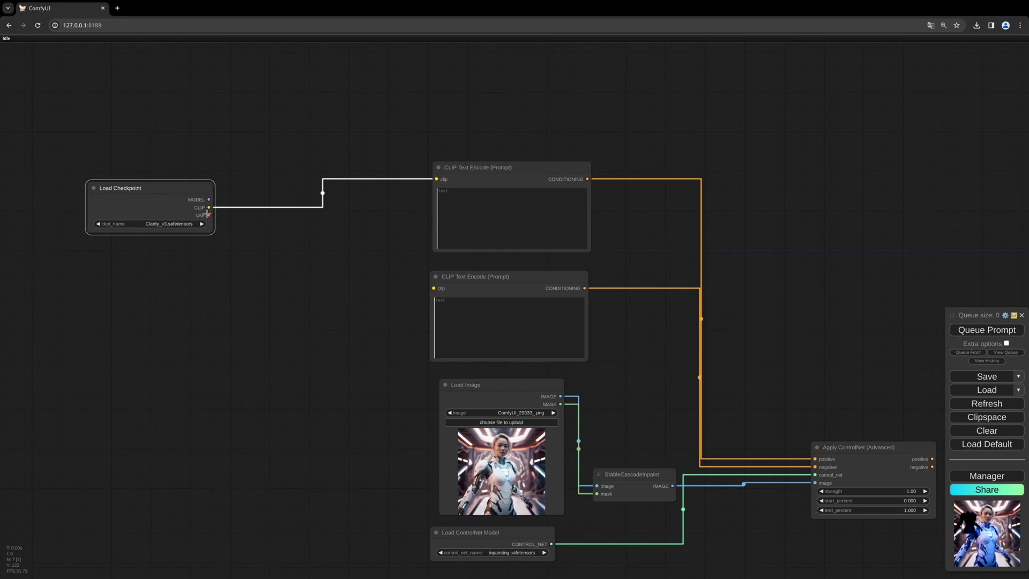
{"action": "left_click_drag", "start_coordinate": [209, 207], "coordinate": [434, 288]}
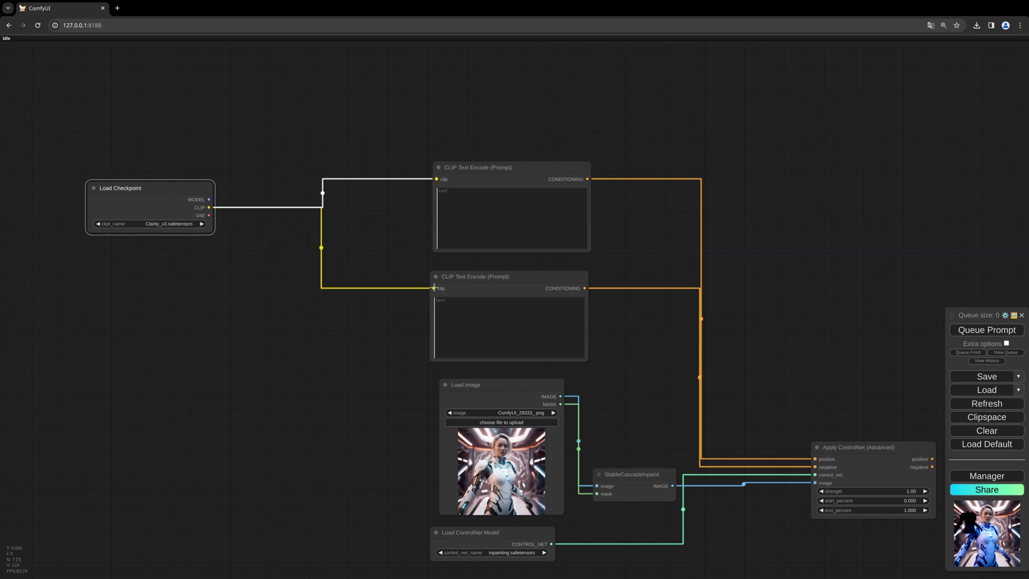
{"action": "left_click_drag", "start_coordinate": [174, 189], "coordinate": [174, 182]}
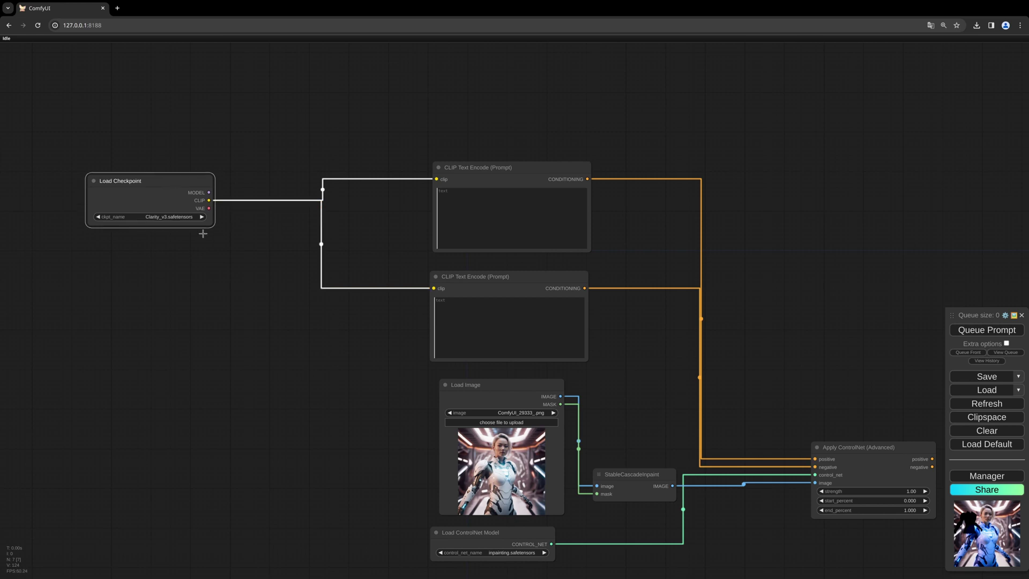
{"action": "left_click", "coordinate": [177, 217]}
{"action": "left_click_drag", "start_coordinate": [154, 185], "coordinate": [157, 183]}
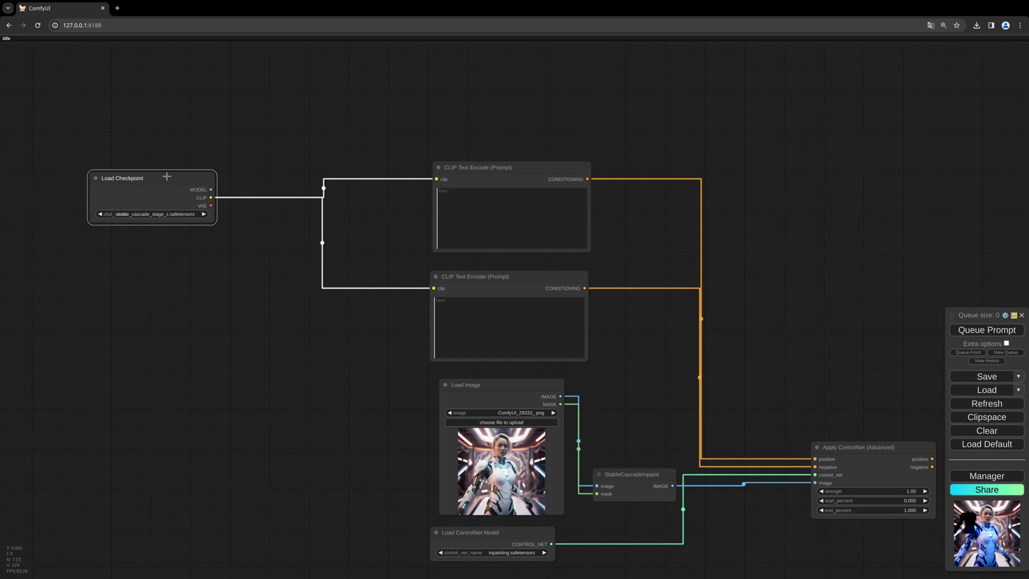
- Add a KSampler fed by Apply ControlNet's positive and negative conditioning outputs
{"action": "left_click_drag", "start_coordinate": [167, 177], "coordinate": [159, 173]}
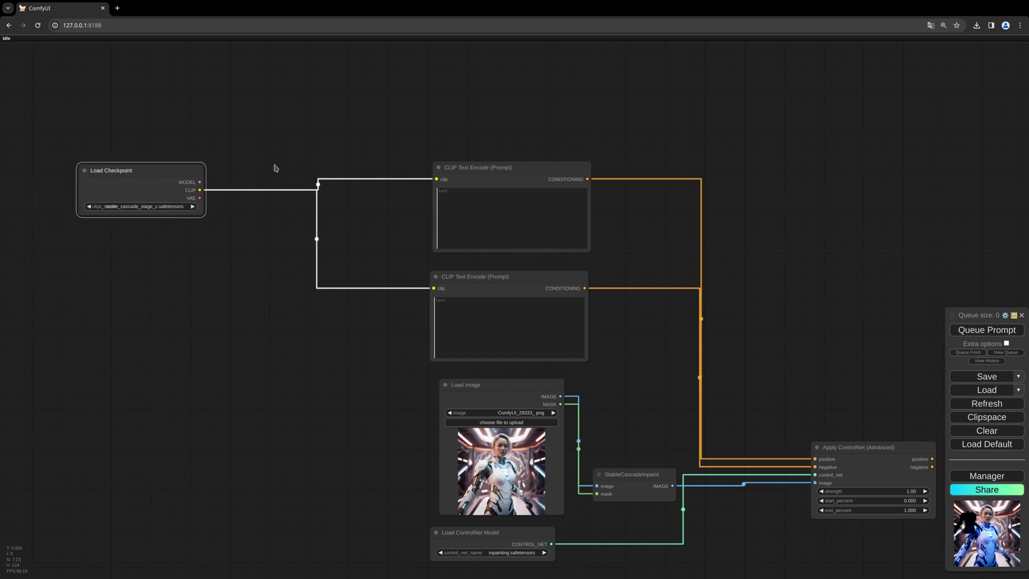
{"action": "left_click_drag", "start_coordinate": [275, 169], "coordinate": [205, 131]}
{"action": "left_click_drag", "start_coordinate": [434, 223], "coordinate": [365, 189]}
{"action": "left_click_drag", "start_coordinate": [671, 214], "coordinate": [512, 200]}
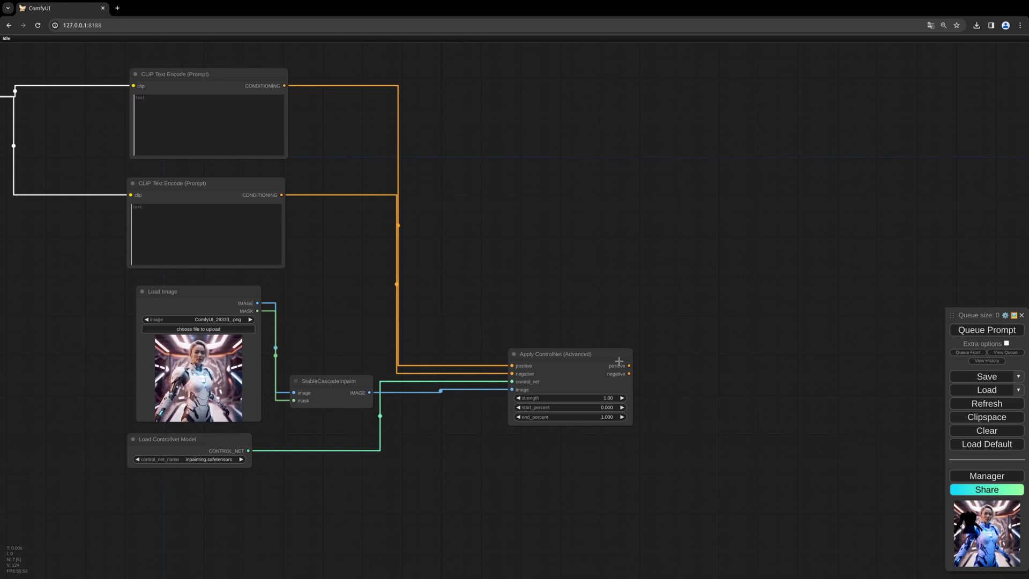
{"action": "left_click_drag", "start_coordinate": [629, 365], "coordinate": [693, 316]}
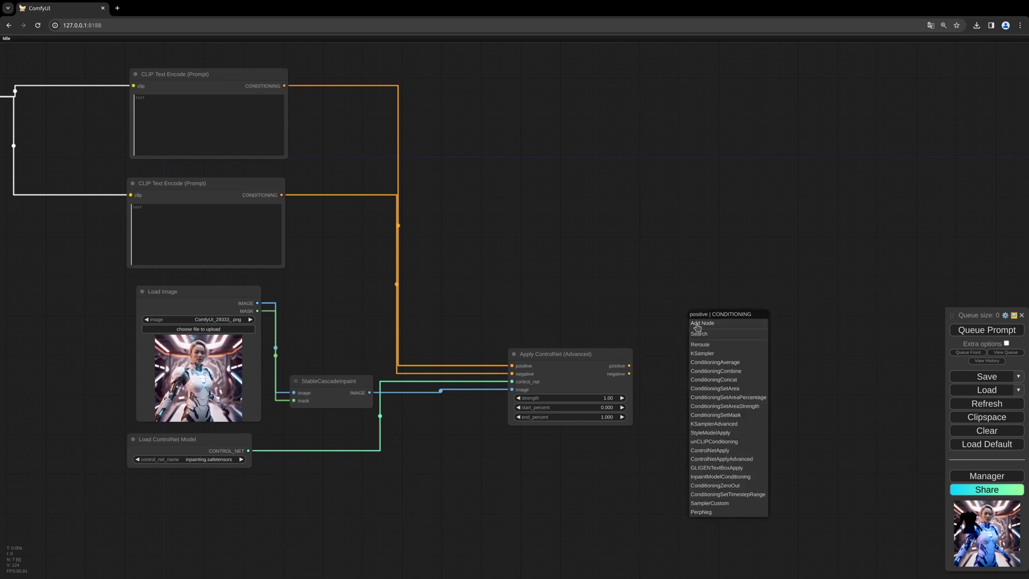
{"action": "left_click", "coordinate": [724, 353]}
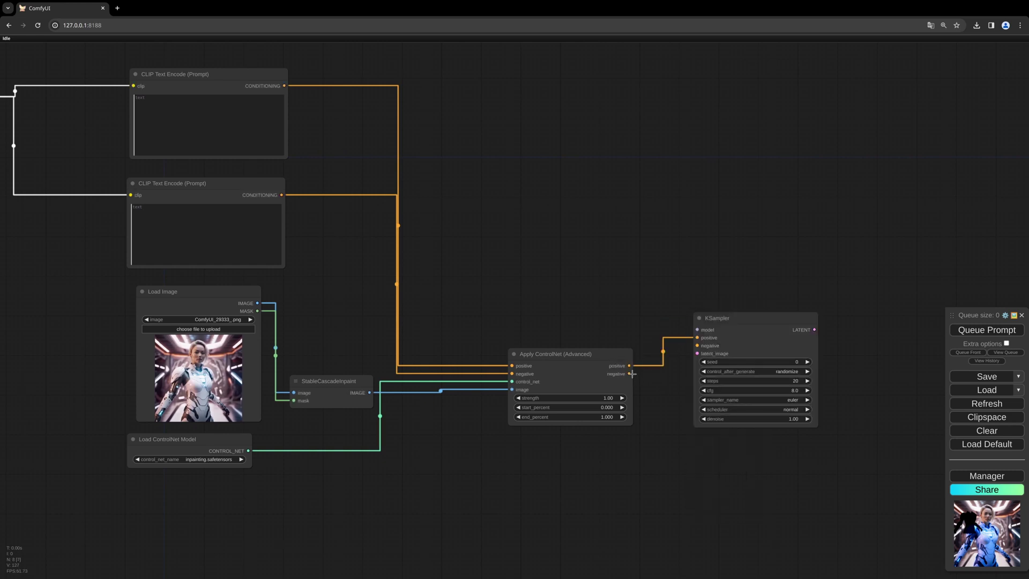
{"action": "left_click_drag", "start_coordinate": [630, 374], "coordinate": [729, 288]}
{"action": "left_click_drag", "start_coordinate": [586, 274], "coordinate": [611, 283]}
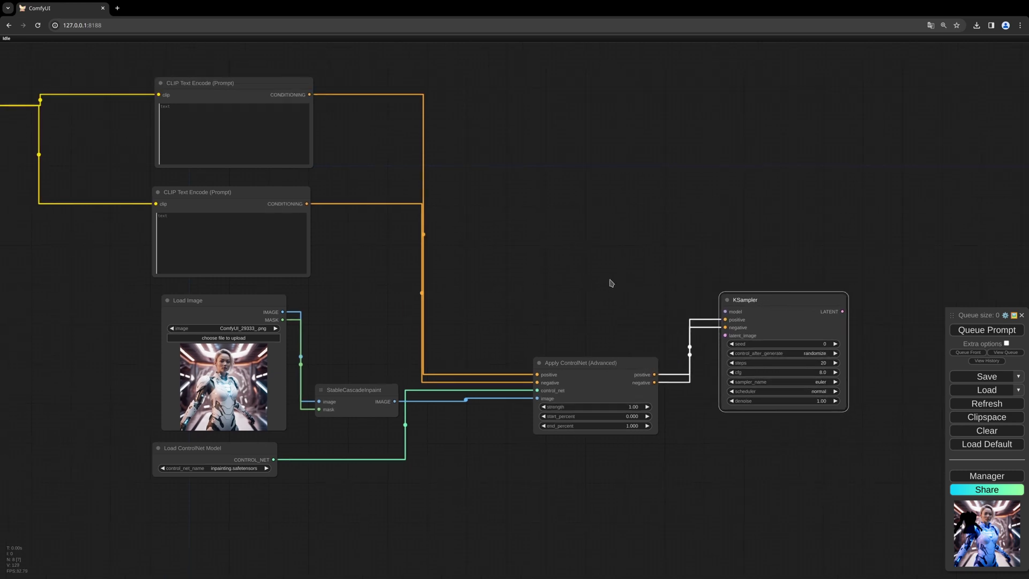
- Connect the Load Checkpoint's MODEL output to the KSampler's model input
{"action": "scroll", "coordinate": [609, 285], "scroll_direction": "down", "scroll_amount": 2}
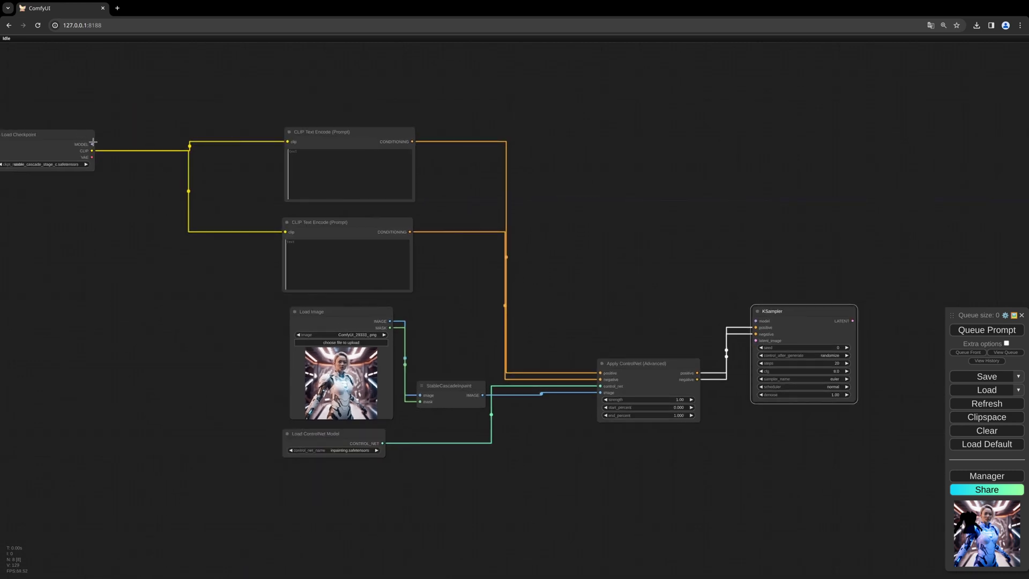
{"action": "left_click_drag", "start_coordinate": [92, 144], "coordinate": [761, 323]}
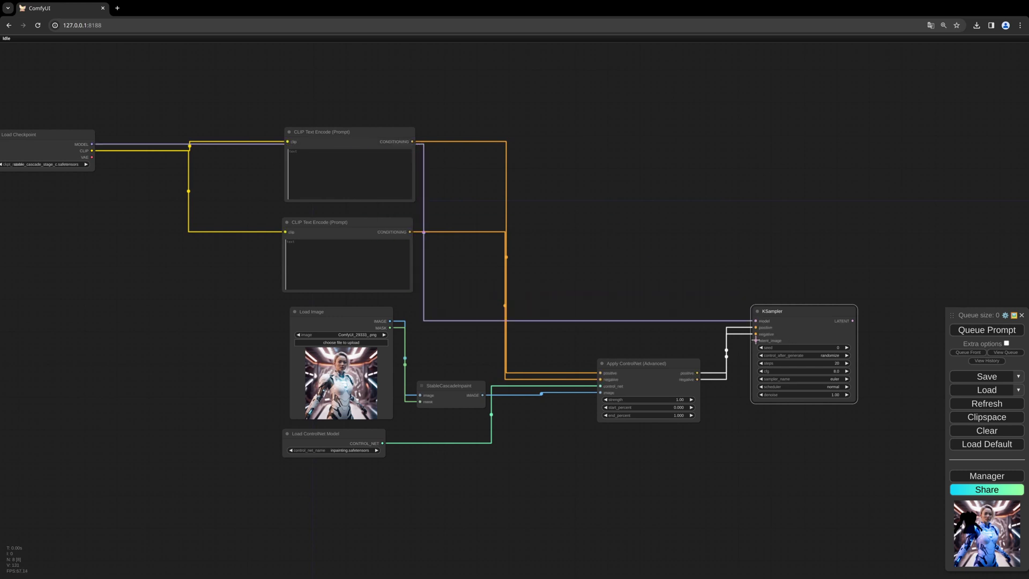
{"action": "left_click_drag", "start_coordinate": [730, 306], "coordinate": [697, 193]}
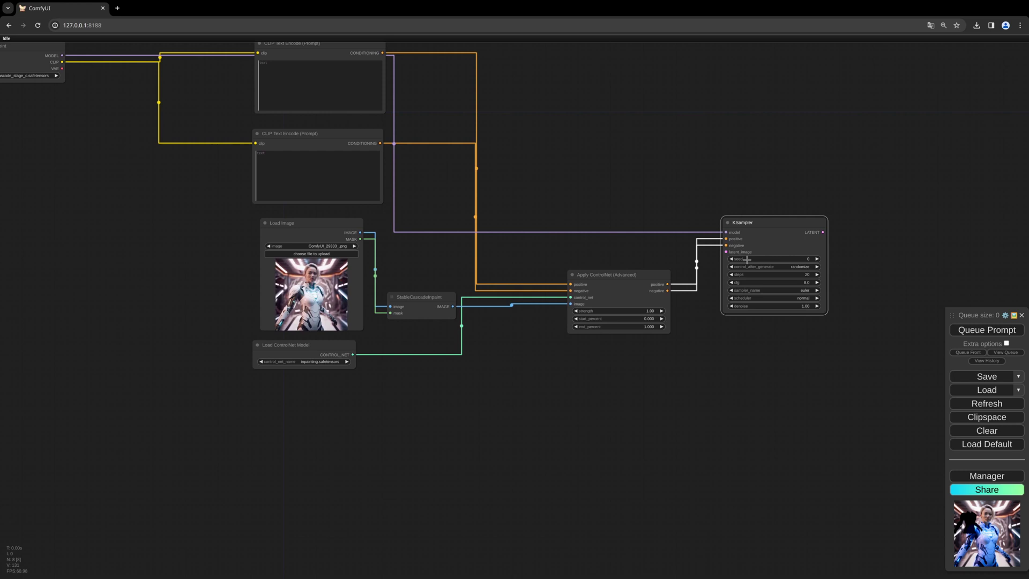
{"action": "left_click_drag", "start_coordinate": [727, 252], "coordinate": [663, 366]}
- Feed the KSampler's latent_image from a StableCascade_EmptyLatentImage node (1024×1024, compression 42)
{"action": "left_click", "coordinate": [650, 377]}
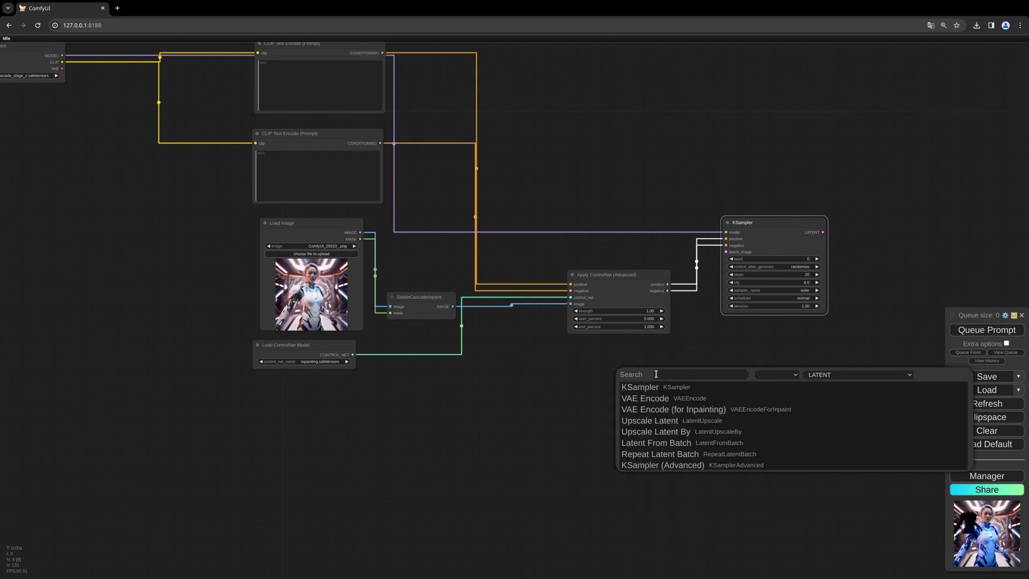
{"action": "type", "text": "stab"}
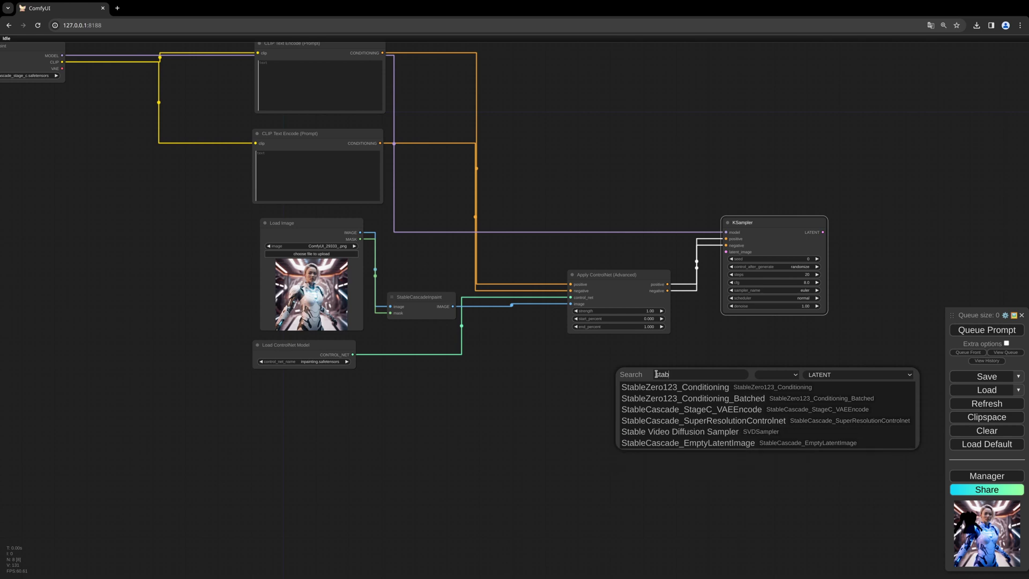
{"action": "type", "text": "lecascade"}
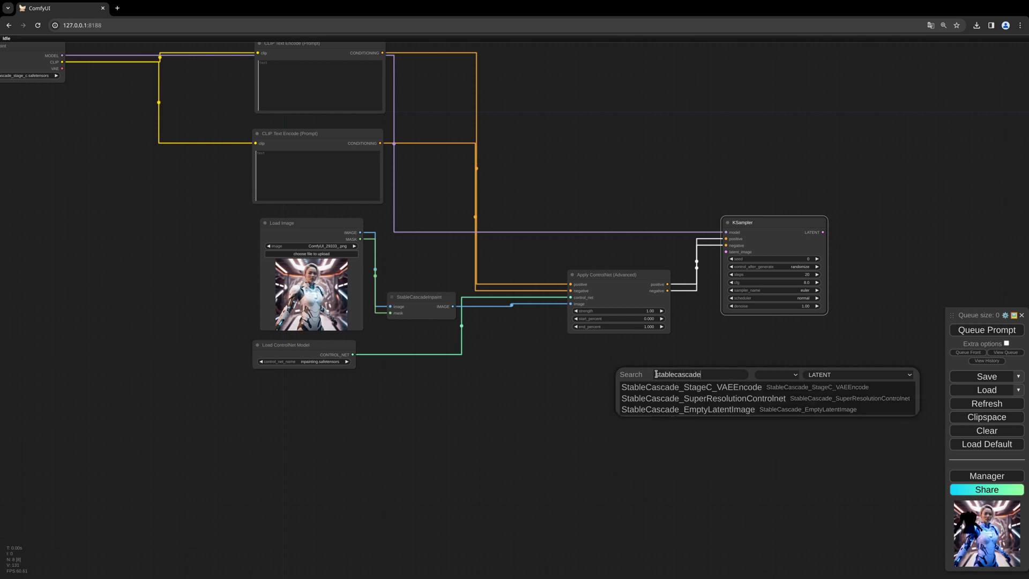
{"action": "left_click", "coordinate": [670, 410]}
{"action": "left_click_drag", "start_coordinate": [739, 383], "coordinate": [631, 379]}
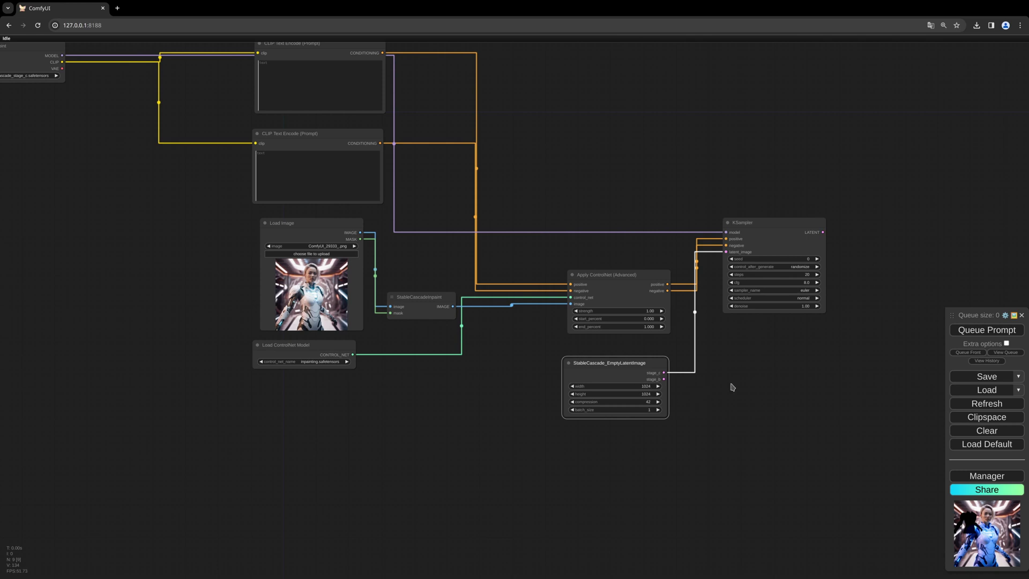
{"action": "left_click_drag", "start_coordinate": [732, 387], "coordinate": [538, 449]}
{"action": "left_click", "coordinate": [573, 296]}
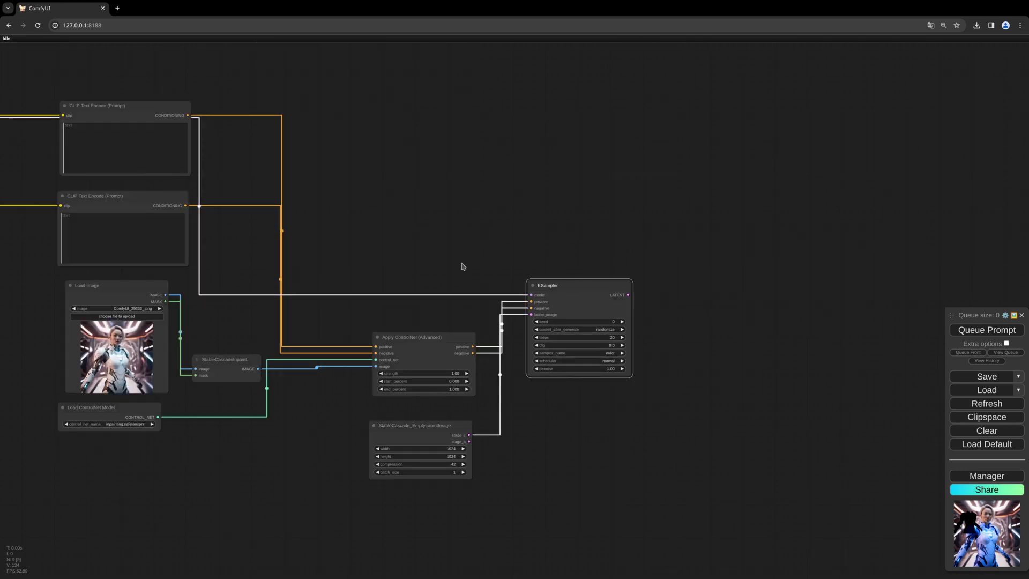
{"action": "left_click_drag", "start_coordinate": [607, 276], "coordinate": [555, 278]}
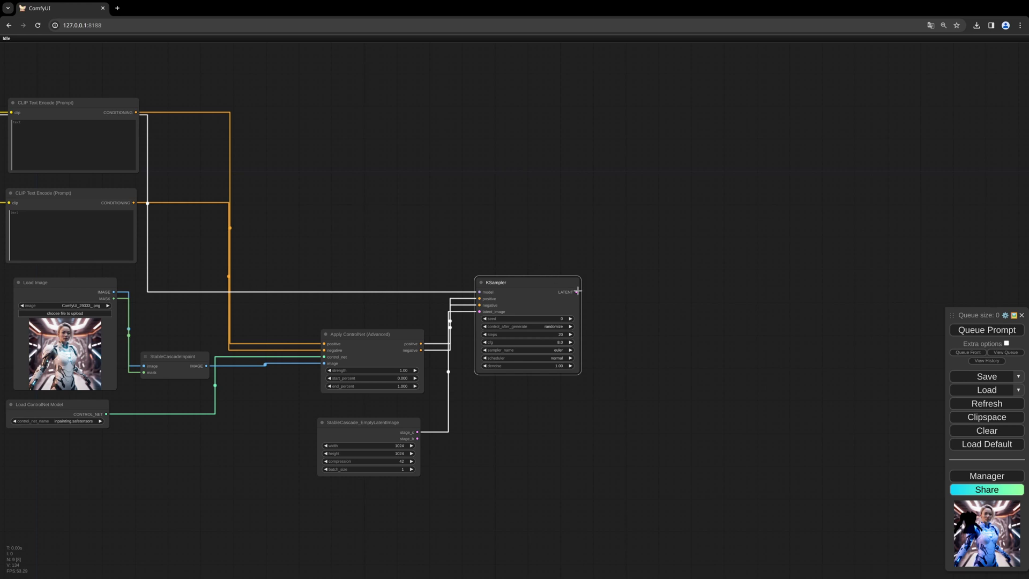
{"action": "left_click_drag", "start_coordinate": [569, 283], "coordinate": [605, 295]}
- Add a StableCascade_StageB_Conditioning node taking the KSampler's LATENT into its stage_c input
{"action": "left_click", "coordinate": [608, 302]}
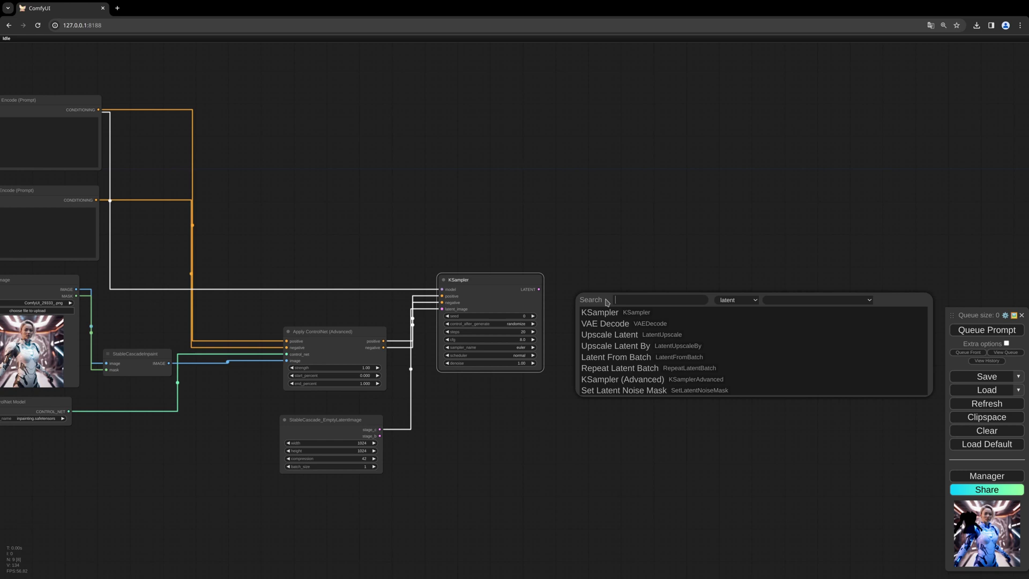
{"action": "type", "text": "stable"}
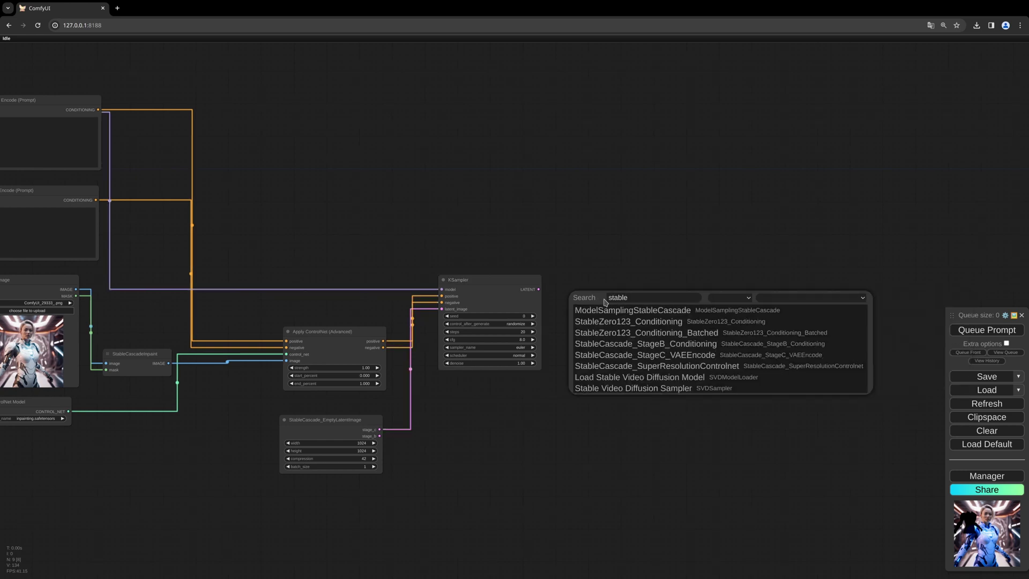
{"action": "type", "text": "cascade"}
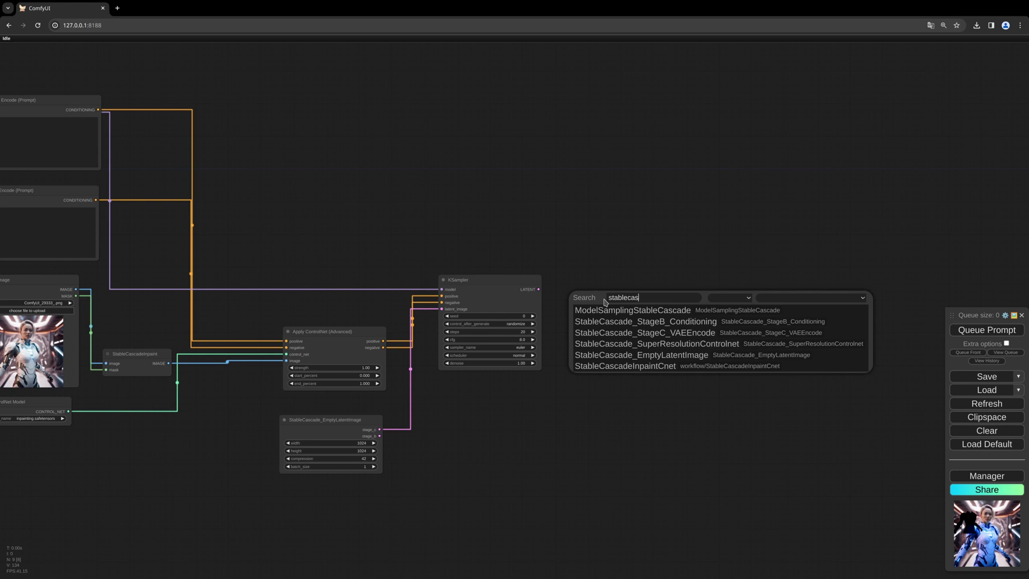
{"action": "left_click", "coordinate": [625, 321]}
{"action": "left_click_drag", "start_coordinate": [540, 289], "coordinate": [609, 311]}
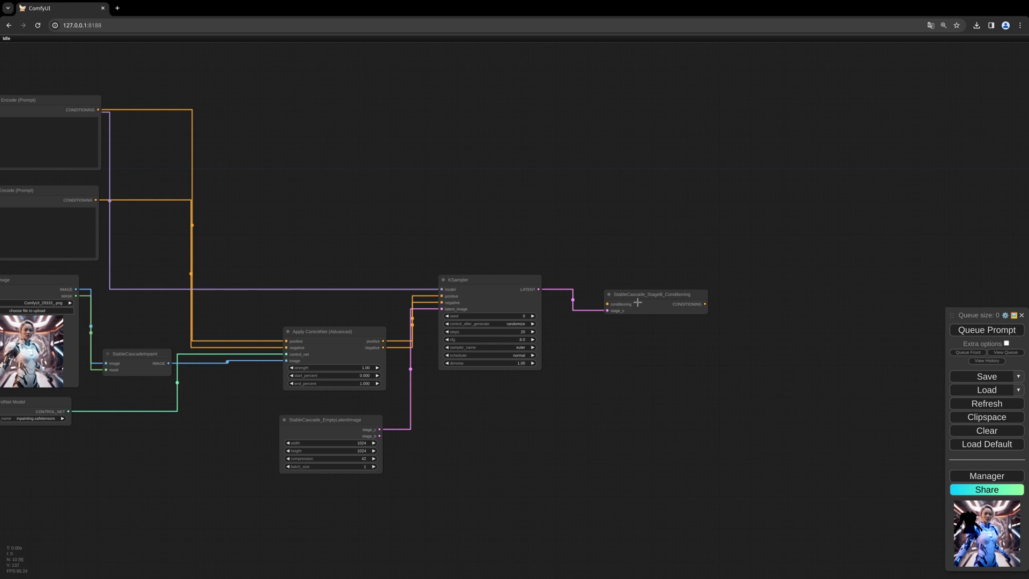
{"action": "left_click", "coordinate": [638, 303]}
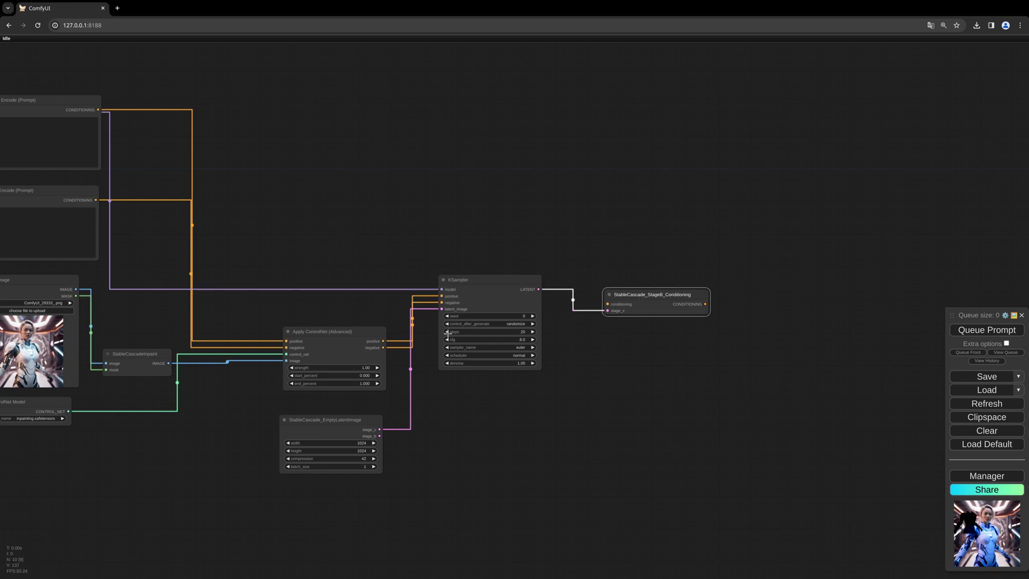
{"action": "left_click_drag", "start_coordinate": [594, 267], "coordinate": [639, 284]}
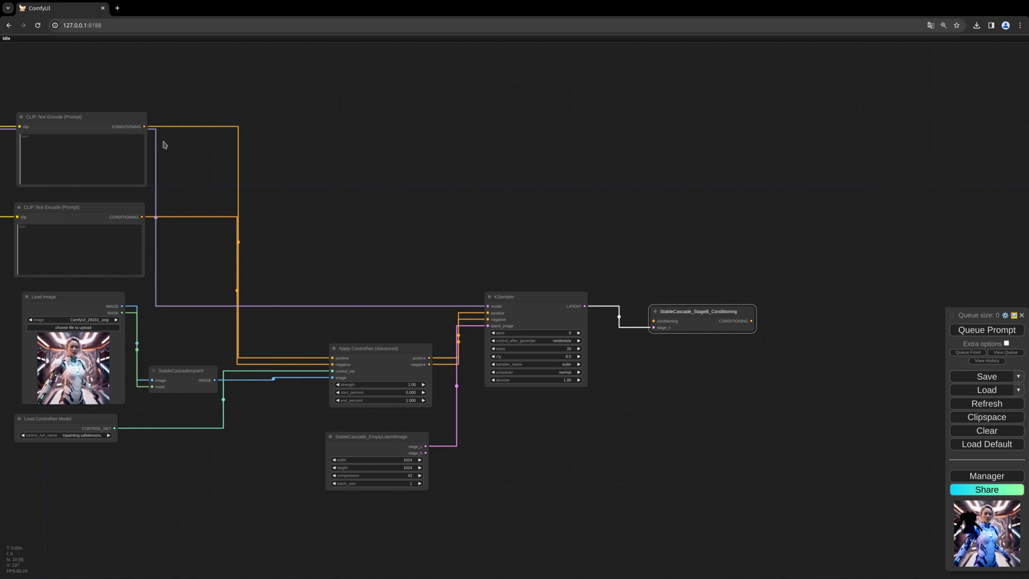
- Route the top prompt's conditioning into StageB_Conditioning and move KSampler and Apply ControlNet lower
{"action": "left_click_drag", "start_coordinate": [145, 125], "coordinate": [655, 322]}
{"action": "left_click_drag", "start_coordinate": [696, 279], "coordinate": [689, 272]}
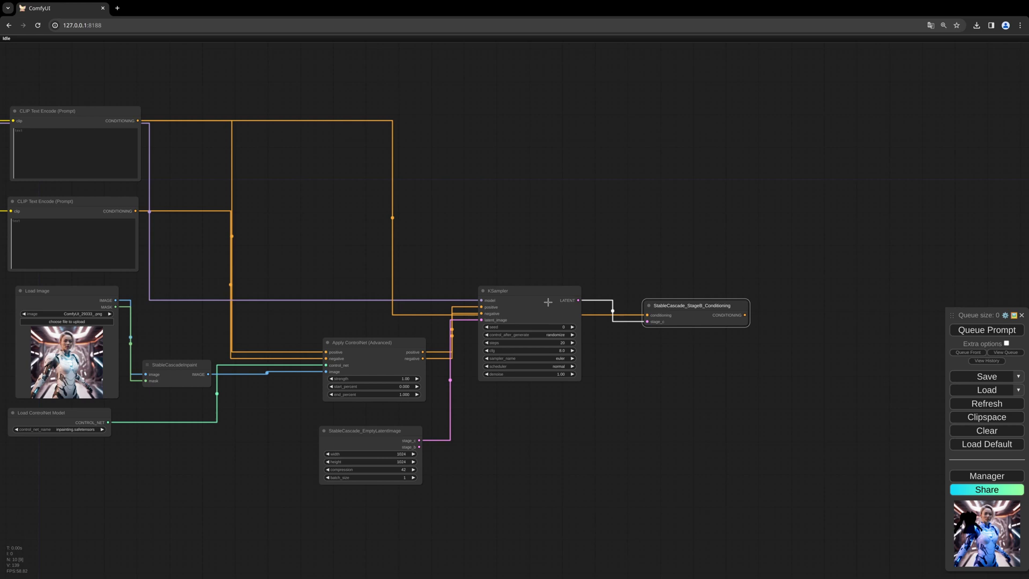
{"action": "left_click_drag", "start_coordinate": [546, 303], "coordinate": [553, 343]}
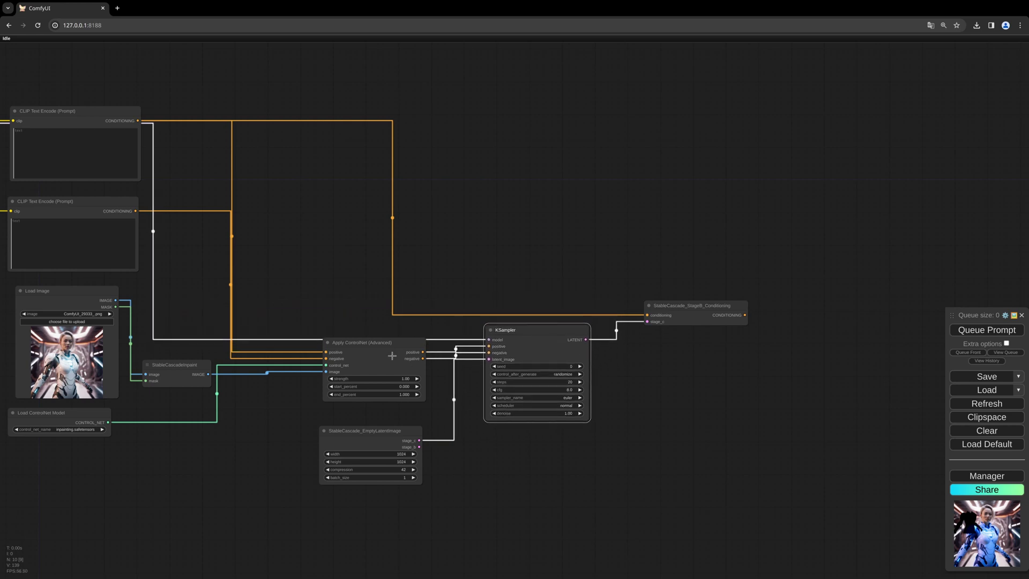
{"action": "left_click_drag", "start_coordinate": [393, 356], "coordinate": [390, 364]}
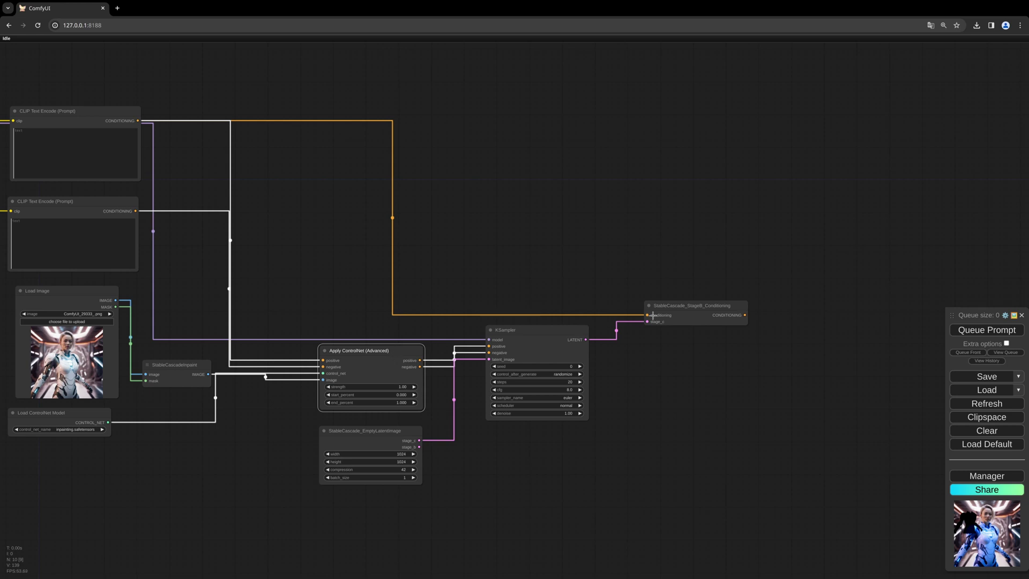
{"action": "left_click", "coordinate": [665, 315]}
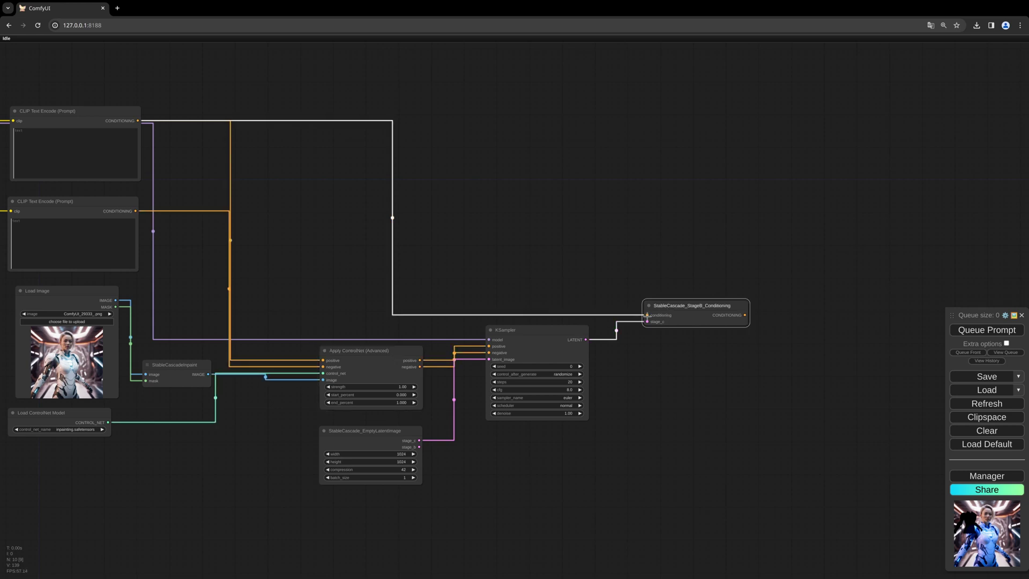
{"action": "scroll", "coordinate": [530, 260], "scroll_direction": "down", "scroll_amount": 1}
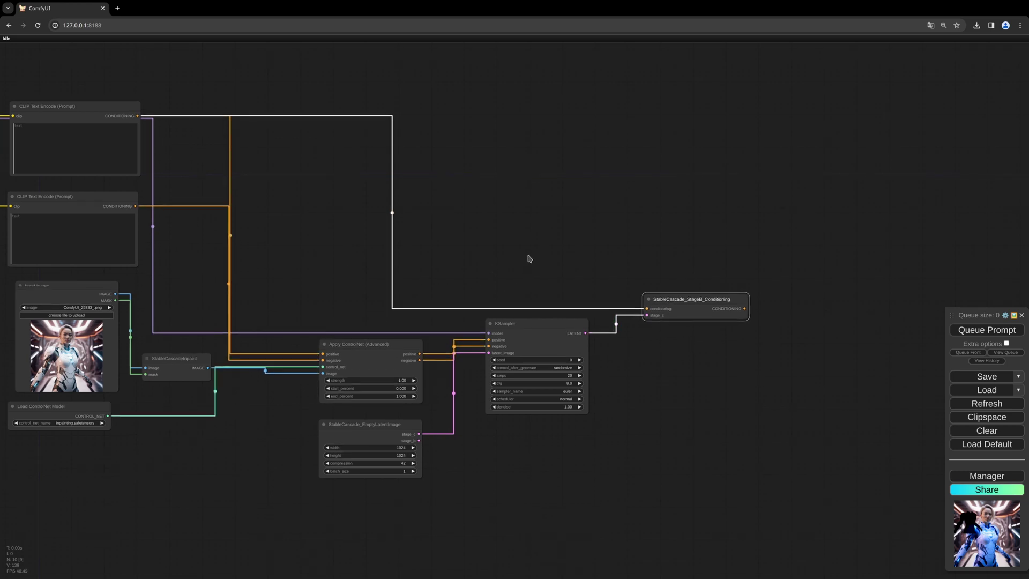
{"action": "left_click", "coordinate": [104, 106]}
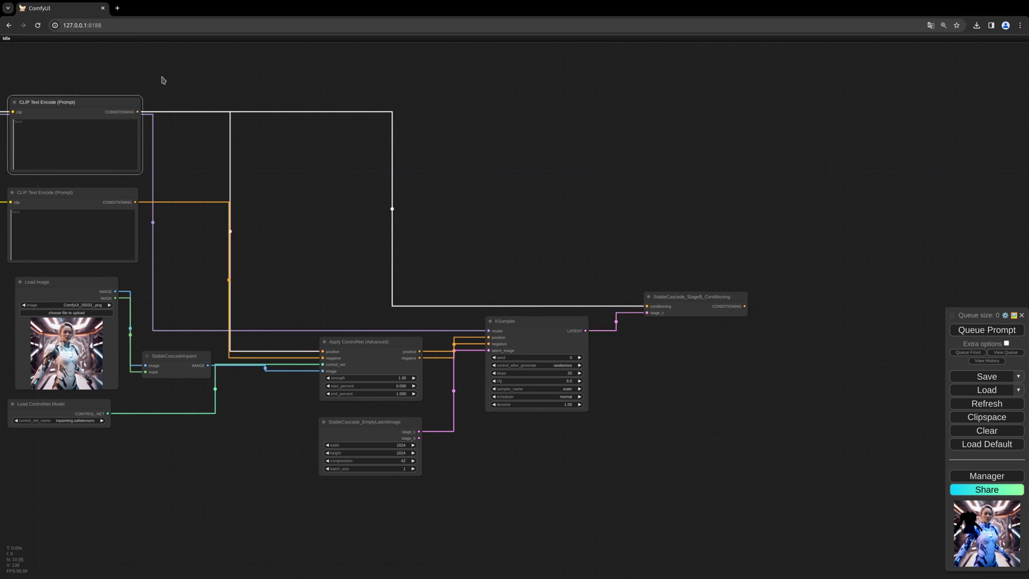
{"action": "left_click_drag", "start_coordinate": [104, 108], "coordinate": [801, 278]}
- Add a second KSampler with StageB conditioning as positive and the lower prompt as negative
{"action": "left_click", "coordinate": [713, 328]}
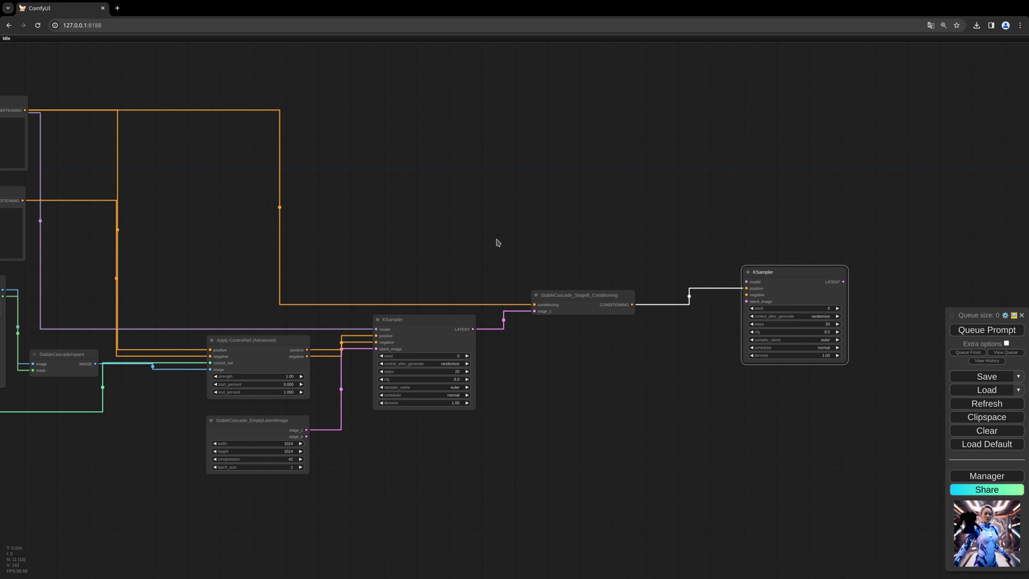
{"action": "left_click_drag", "start_coordinate": [439, 220], "coordinate": [516, 237]}
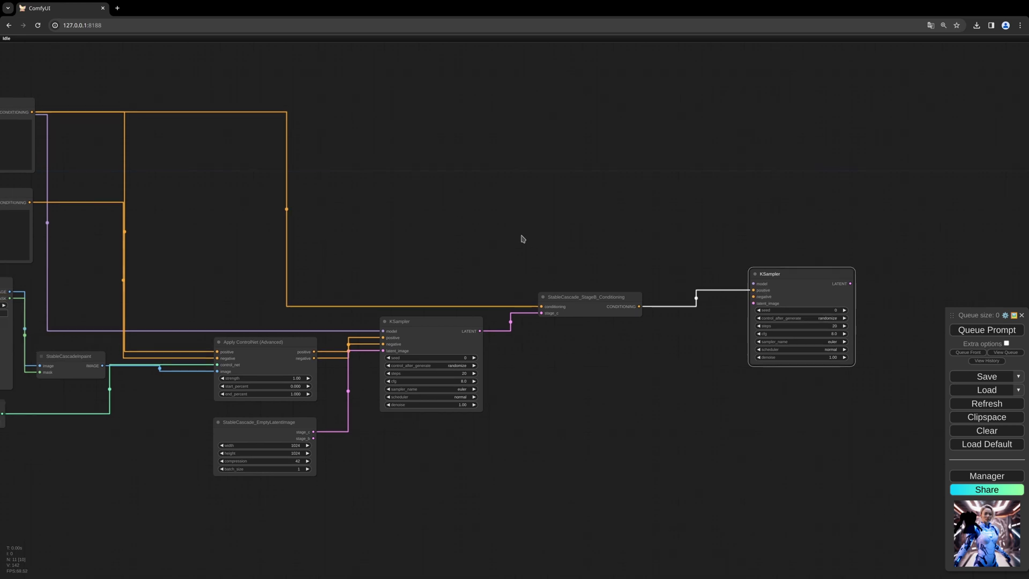
{"action": "left_click_drag", "start_coordinate": [101, 218], "coordinate": [824, 313]}
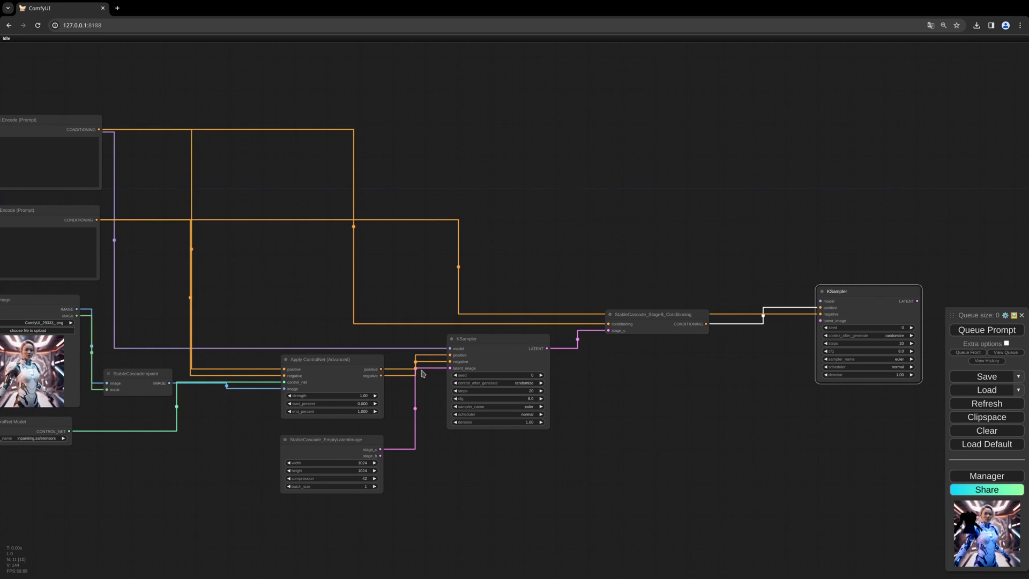
{"action": "left_click", "coordinate": [339, 370]}
{"action": "left_click_drag", "start_coordinate": [343, 327], "coordinate": [289, 332]}
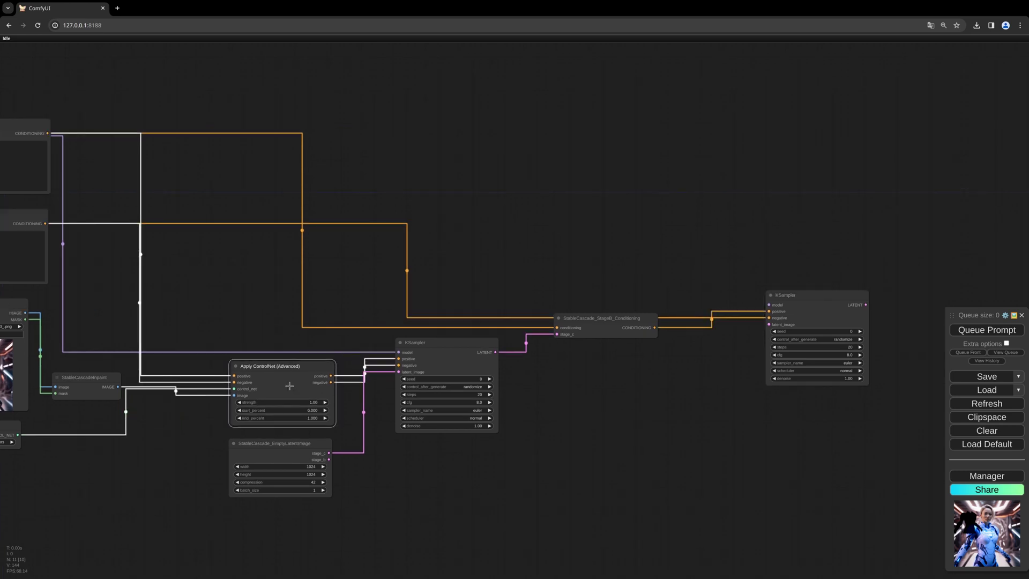
{"action": "left_click_drag", "start_coordinate": [669, 166], "coordinate": [618, 168]}
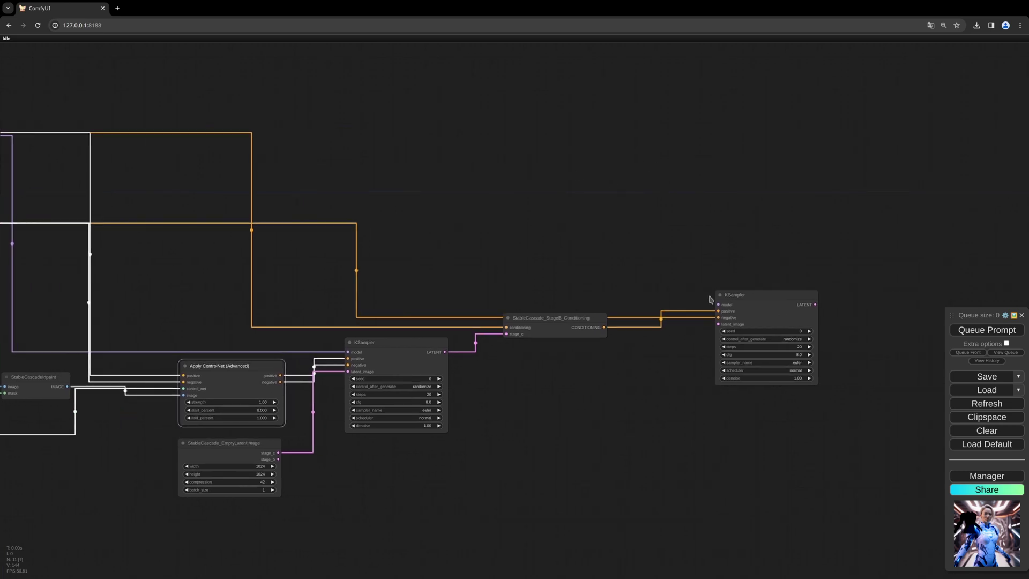
{"action": "left_click_drag", "start_coordinate": [718, 304], "coordinate": [581, 248]}
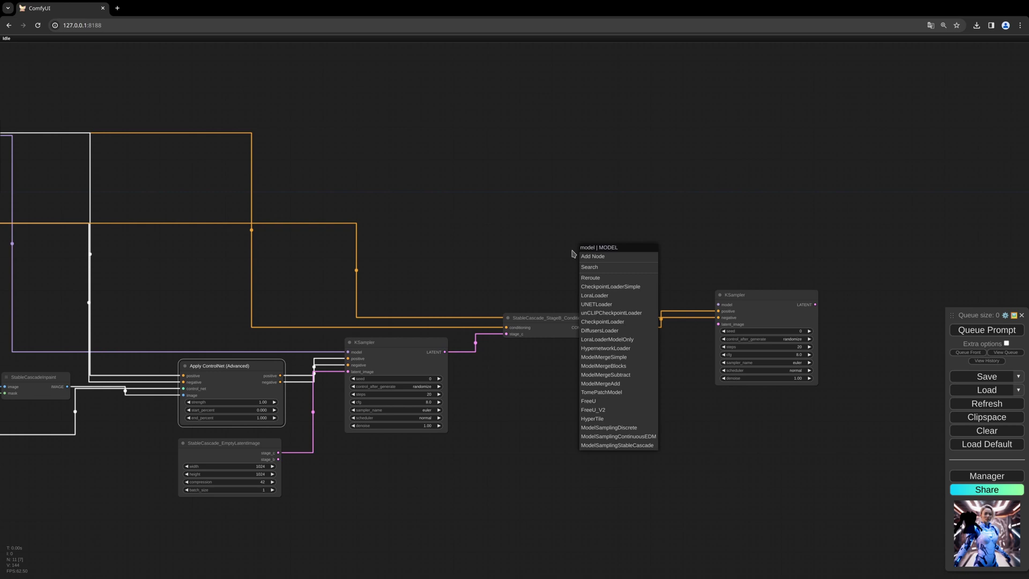
- Feed the second KSampler's model from a Load Checkpoint set to stable_cascade_stage_b.safetensors
{"action": "left_click", "coordinate": [616, 288]}
{"action": "left_click", "coordinate": [646, 283]}
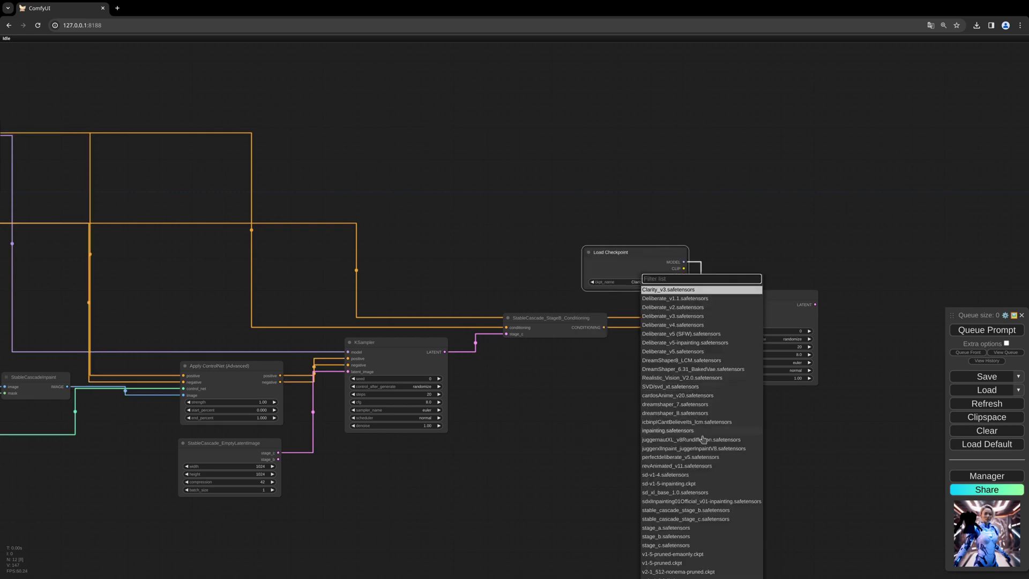
{"action": "left_click", "coordinate": [686, 509]}
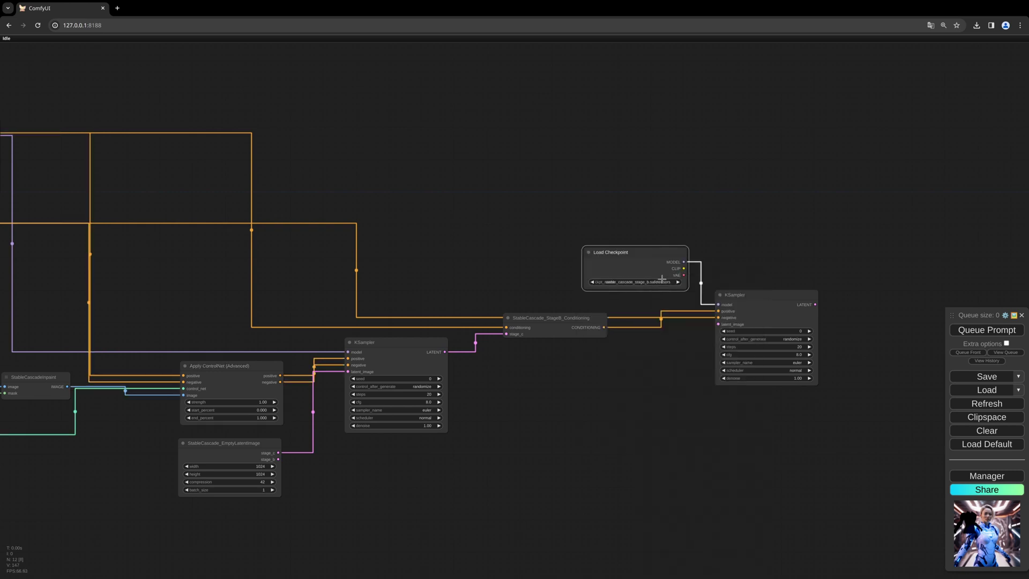
{"action": "left_click_drag", "start_coordinate": [663, 268], "coordinate": [571, 255]}
{"action": "left_click_drag", "start_coordinate": [767, 244], "coordinate": [776, 205]}
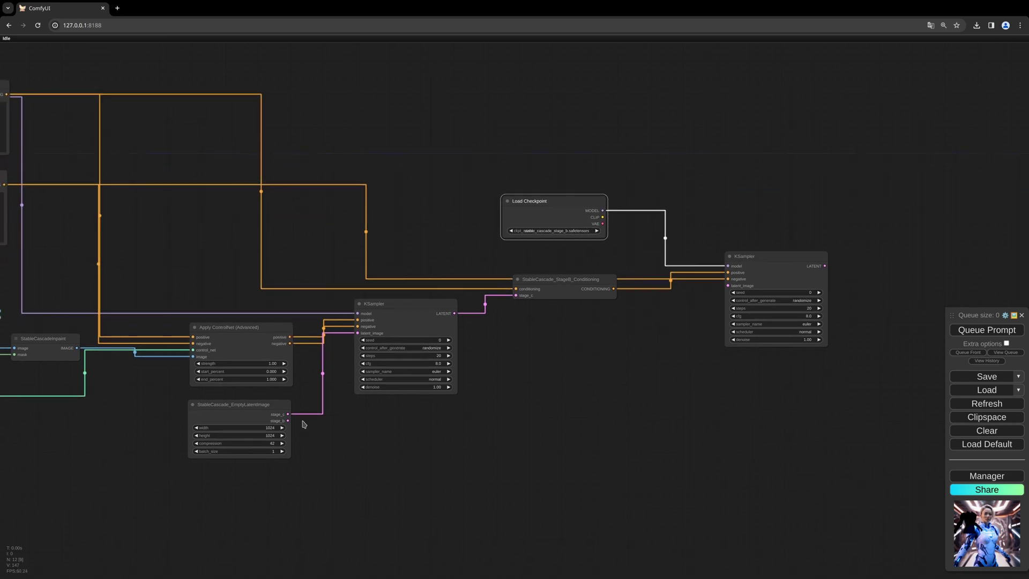
- Connect the empty latent's stage_b output to the second KSampler's latent_image input
{"action": "left_click", "coordinate": [277, 422]}
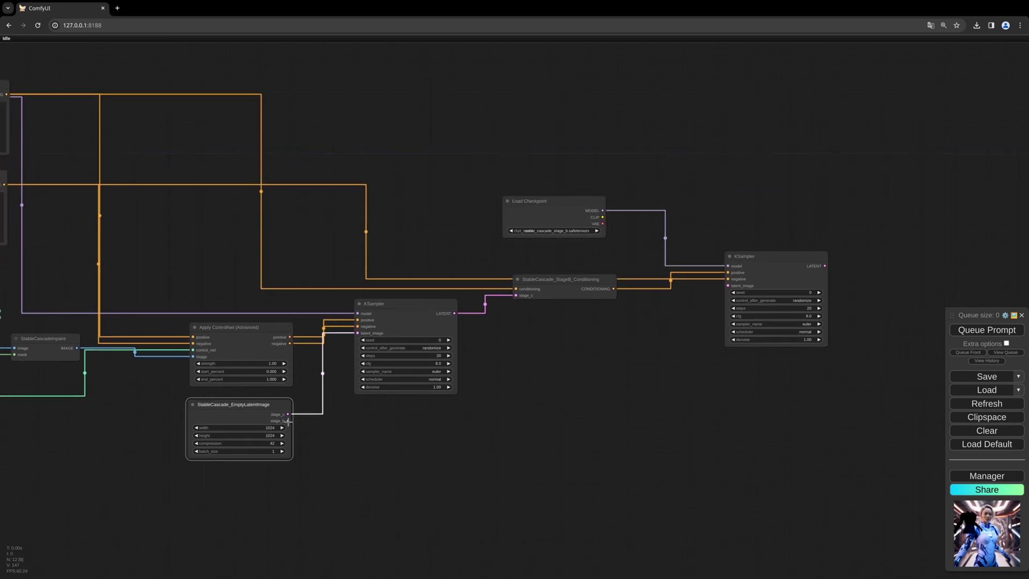
{"action": "left_click_drag", "start_coordinate": [288, 421], "coordinate": [732, 286]}
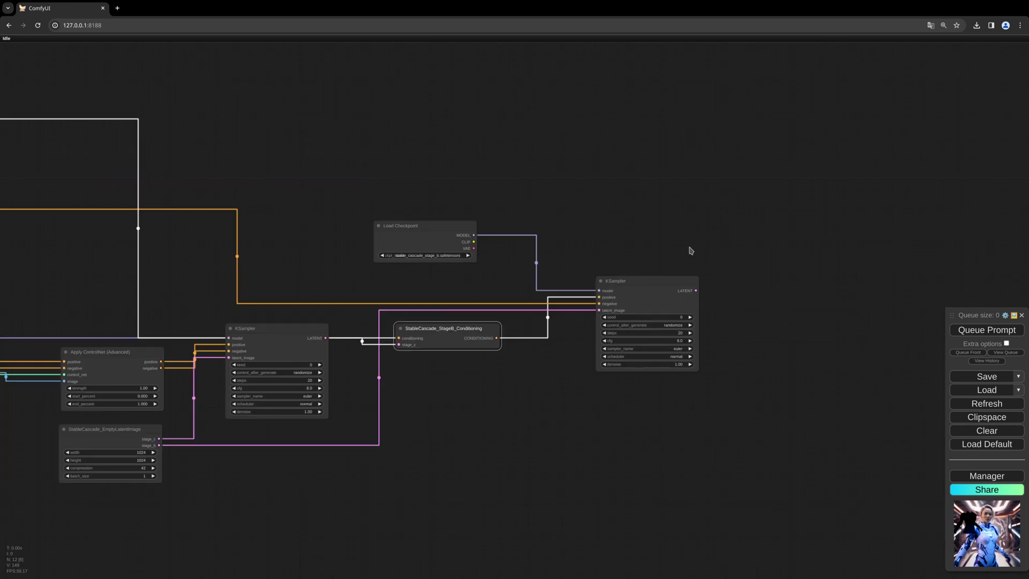
{"action": "left_click_drag", "start_coordinate": [690, 248], "coordinate": [657, 246]}
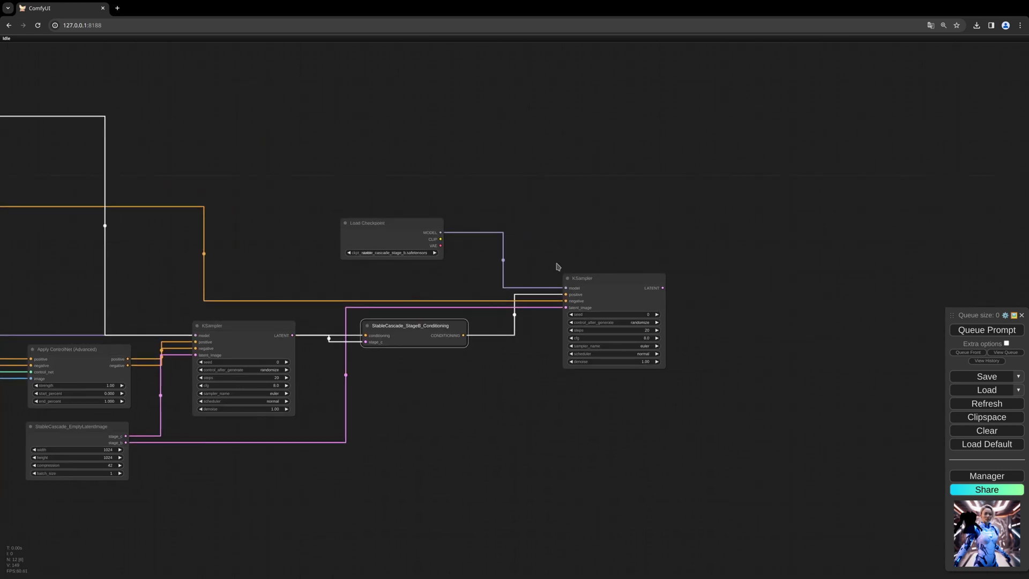
{"action": "left_click_drag", "start_coordinate": [441, 245], "coordinate": [789, 308]}
- Add a VAE Decode fed by the KSampler's LATENT, then send its IMAGE to a new Save Image node
{"action": "left_click", "coordinate": [818, 324]}
{"action": "left_click_drag", "start_coordinate": [661, 289], "coordinate": [772, 314]}
{"action": "left_click_drag", "start_coordinate": [813, 272], "coordinate": [658, 234]}
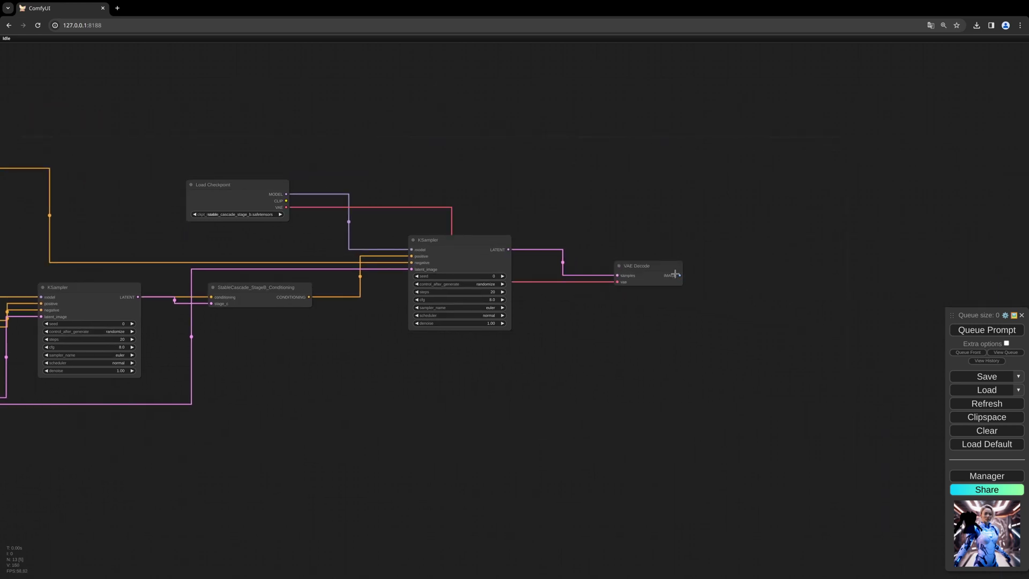
{"action": "left_click_drag", "start_coordinate": [680, 275], "coordinate": [805, 261]}
{"action": "left_click", "coordinate": [774, 318]}
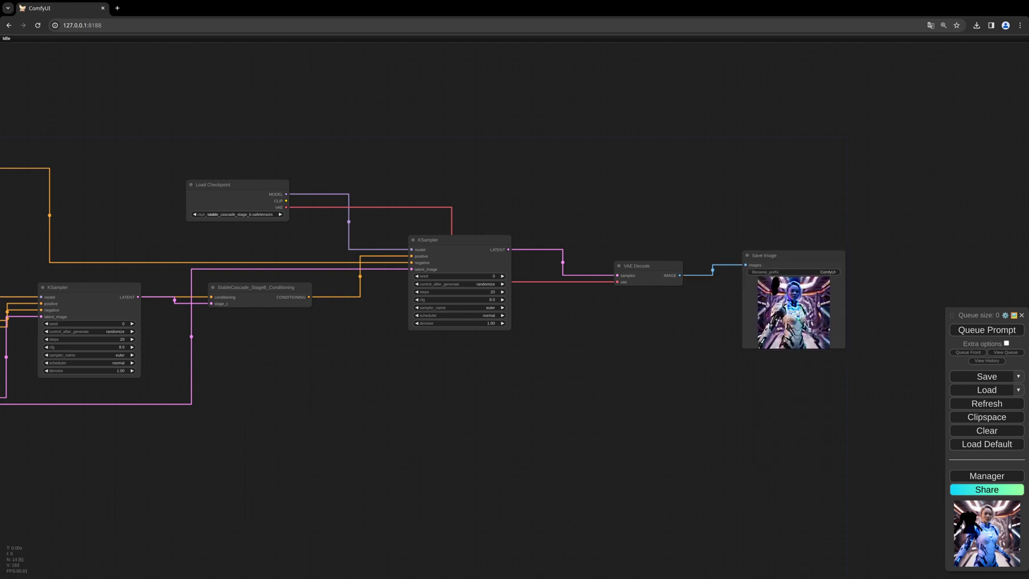
- Enlarge the Save Image node to view the generated cyber-suited woman
{"action": "scroll", "coordinate": [634, 263], "scroll_direction": "up", "scroll_amount": 4}
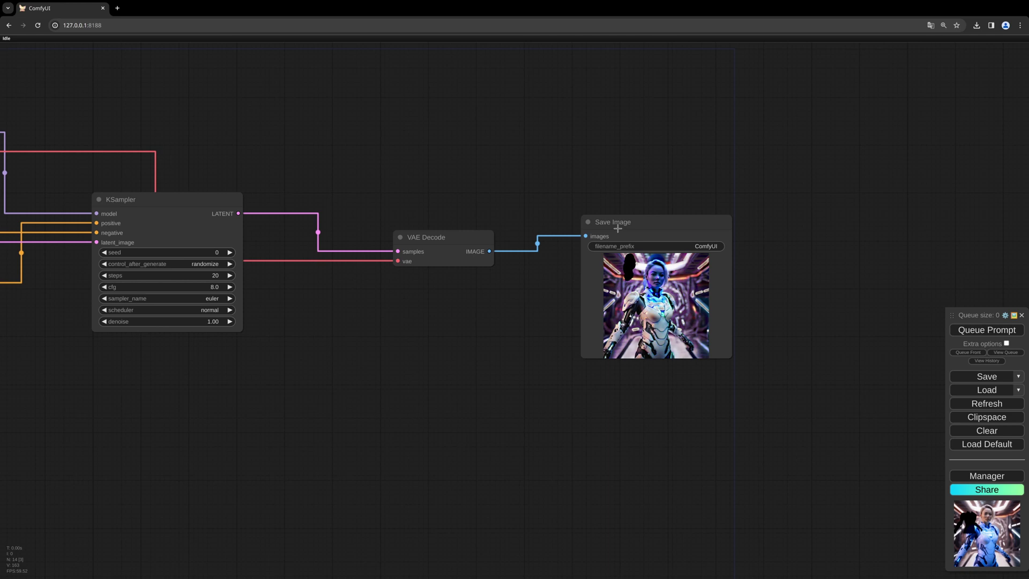
{"action": "left_click_drag", "start_coordinate": [639, 223], "coordinate": [625, 224]}
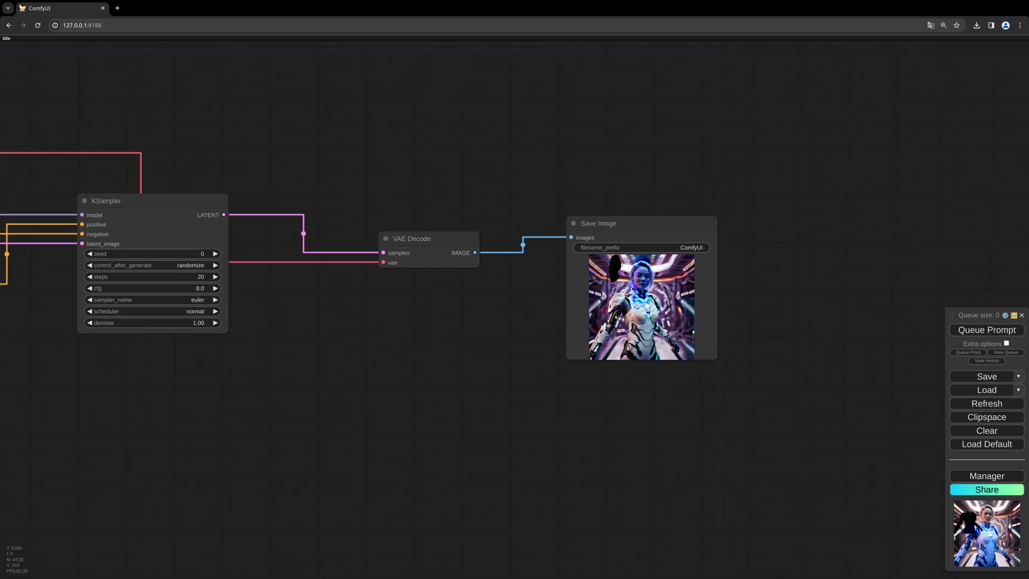
{"action": "scroll", "coordinate": [616, 273], "scroll_direction": "up", "scroll_amount": 3}
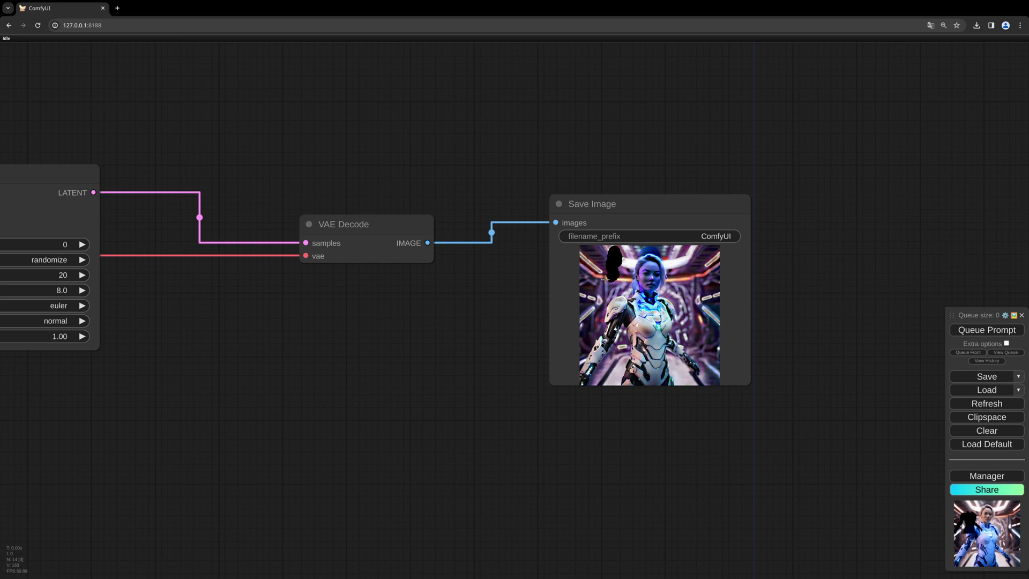
{"action": "left_click_drag", "start_coordinate": [748, 382], "coordinate": [794, 451]}
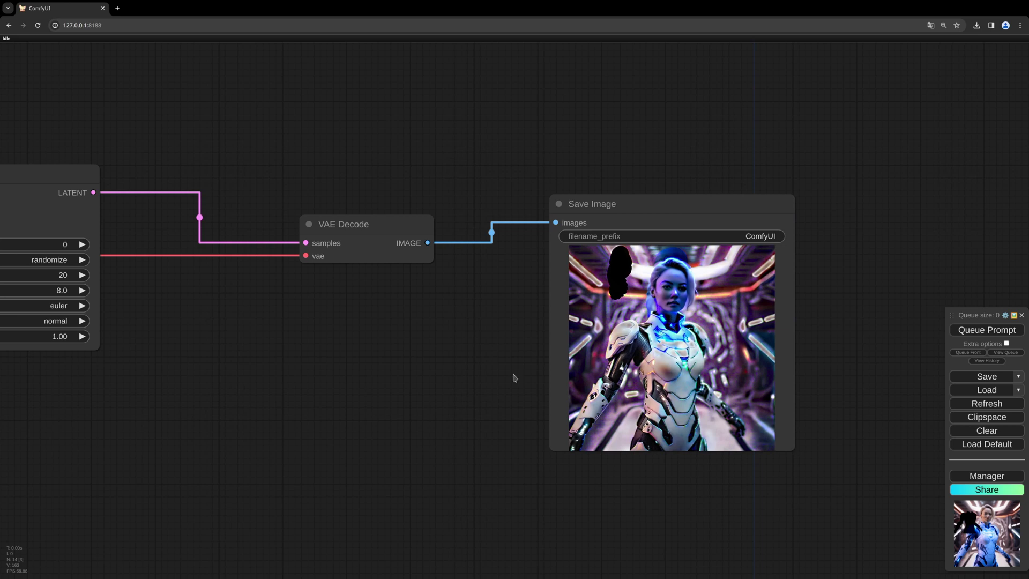
{"action": "scroll", "coordinate": [514, 378], "scroll_direction": "down", "scroll_amount": 7}
{"action": "scroll", "coordinate": [602, 354], "scroll_direction": "up", "scroll_amount": 4}
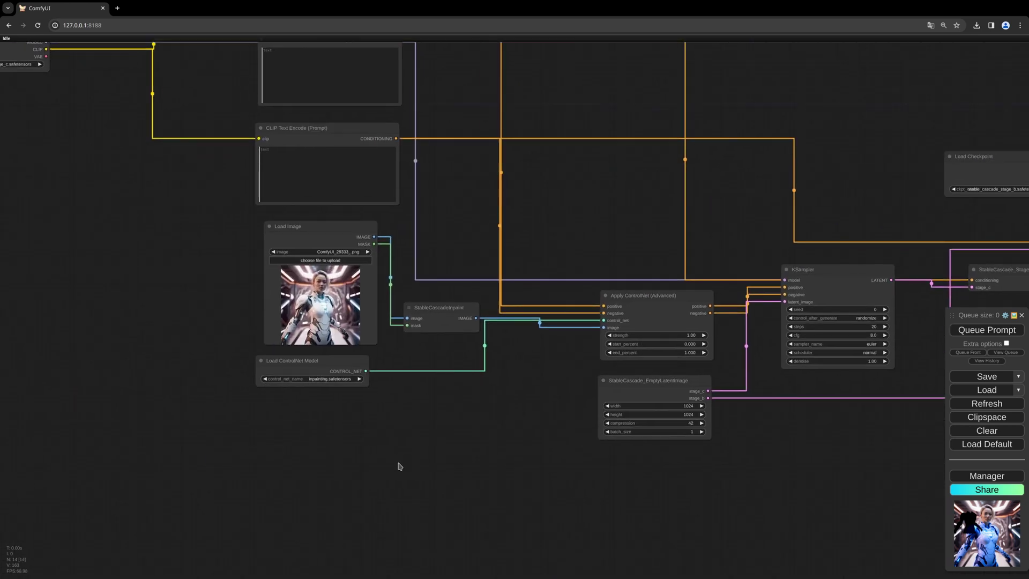
{"action": "left_click_drag", "start_coordinate": [400, 466], "coordinate": [490, 442]}
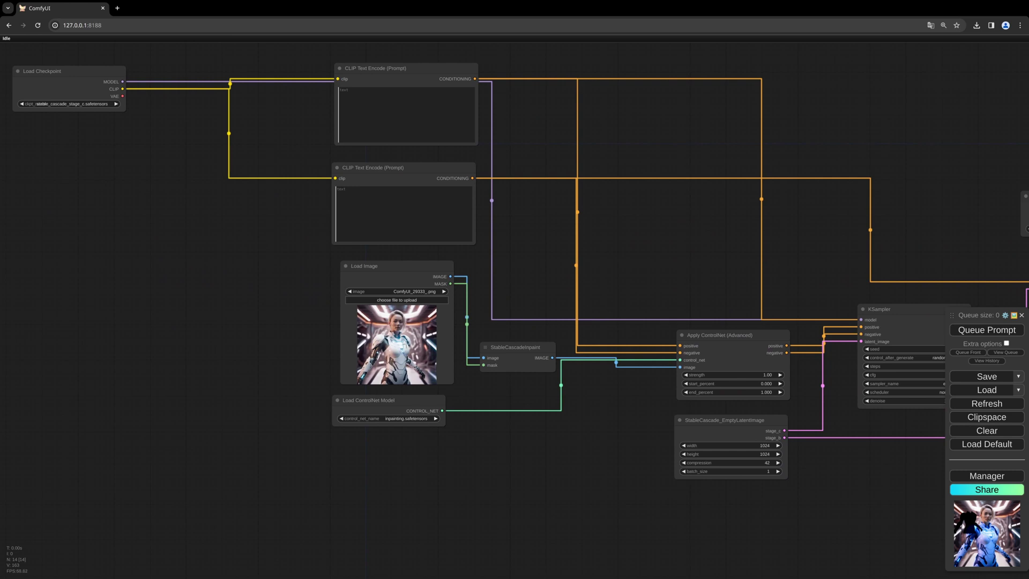
{"action": "scroll", "coordinate": [406, 344], "scroll_direction": "up", "scroll_amount": 10}
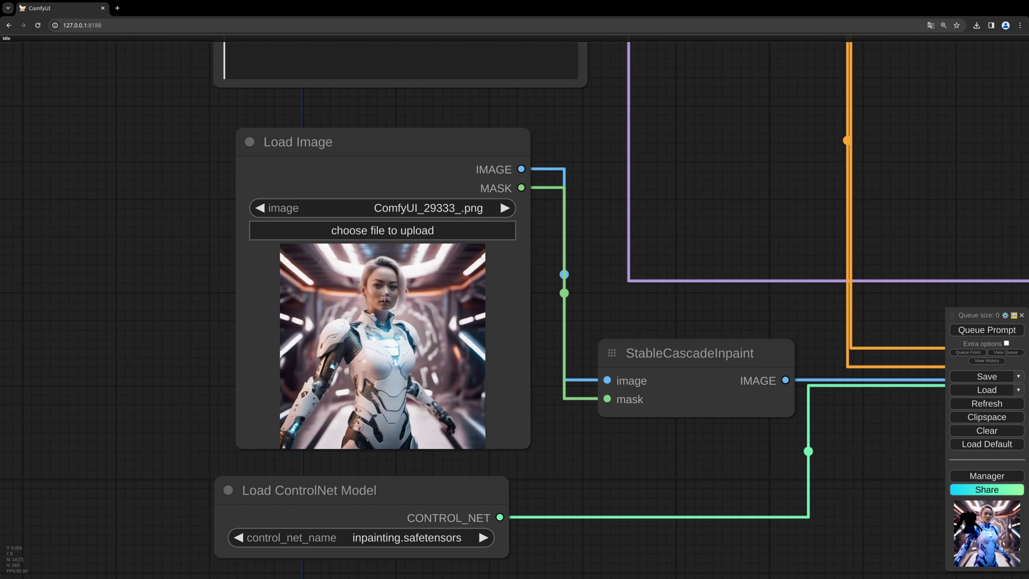
- Open the Load Image portrait in the MaskEditor and paint mask over the chest and left shoulder
{"action": "right_click", "coordinate": [388, 344]}
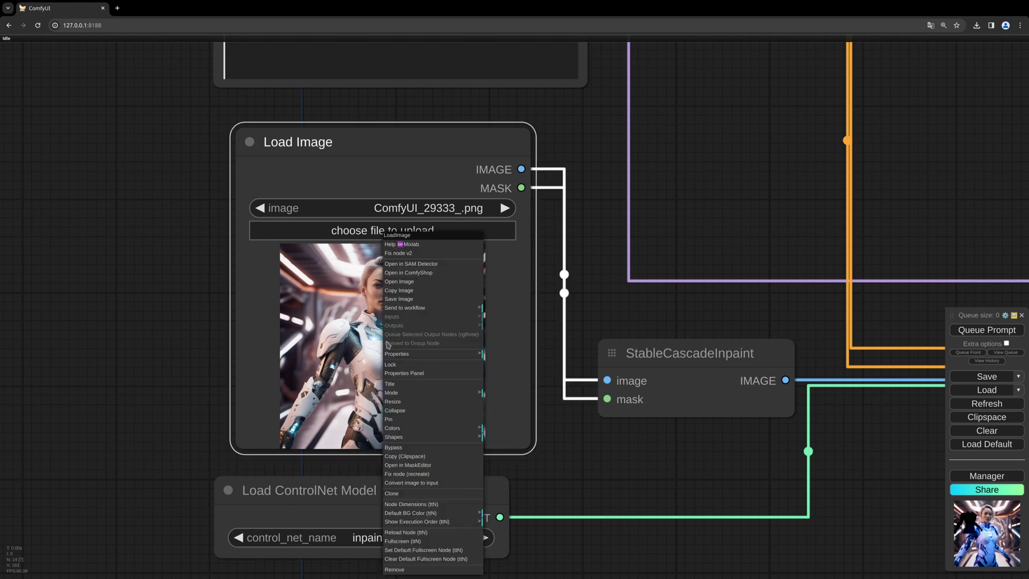
{"action": "left_click", "coordinate": [439, 277]}
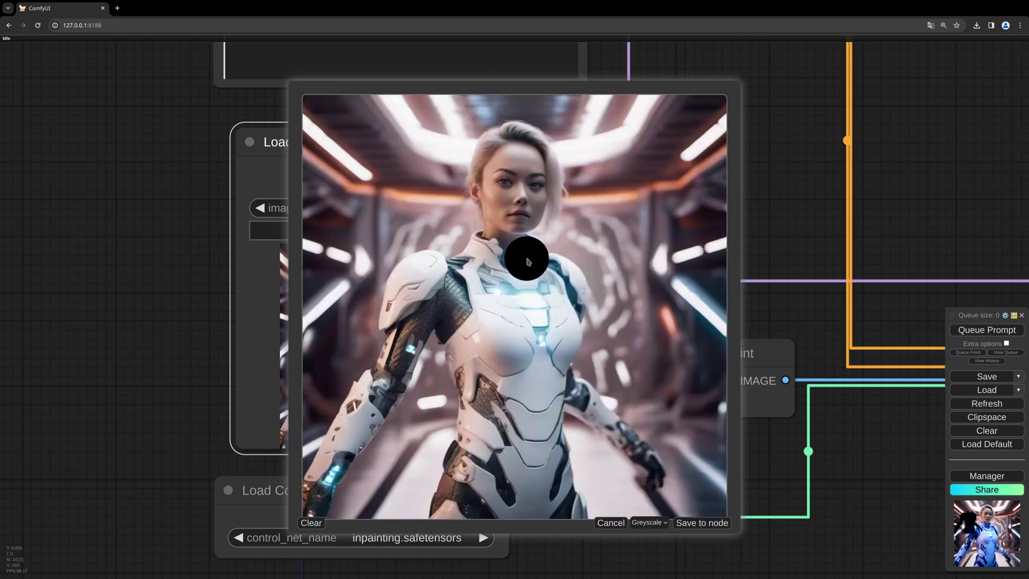
{"action": "mouse_move", "coordinate": [469, 497]}
{"action": "left_mouse_down"}
{"action": "mouse_move", "coordinate": [482, 412]}
{"action": "mouse_move", "coordinate": [455, 302]}
{"action": "mouse_move", "coordinate": [478, 267]}
{"action": "mouse_move", "coordinate": [504, 282]}
{"action": "mouse_move", "coordinate": [557, 283]}
{"action": "mouse_move", "coordinate": [536, 446]}
{"action": "mouse_move", "coordinate": [554, 498]}
{"action": "mouse_move", "coordinate": [491, 502]}
{"action": "mouse_move", "coordinate": [510, 472]}
{"action": "mouse_move", "coordinate": [490, 320]}
{"action": "mouse_move", "coordinate": [543, 310]}
{"action": "left_mouse_up"}
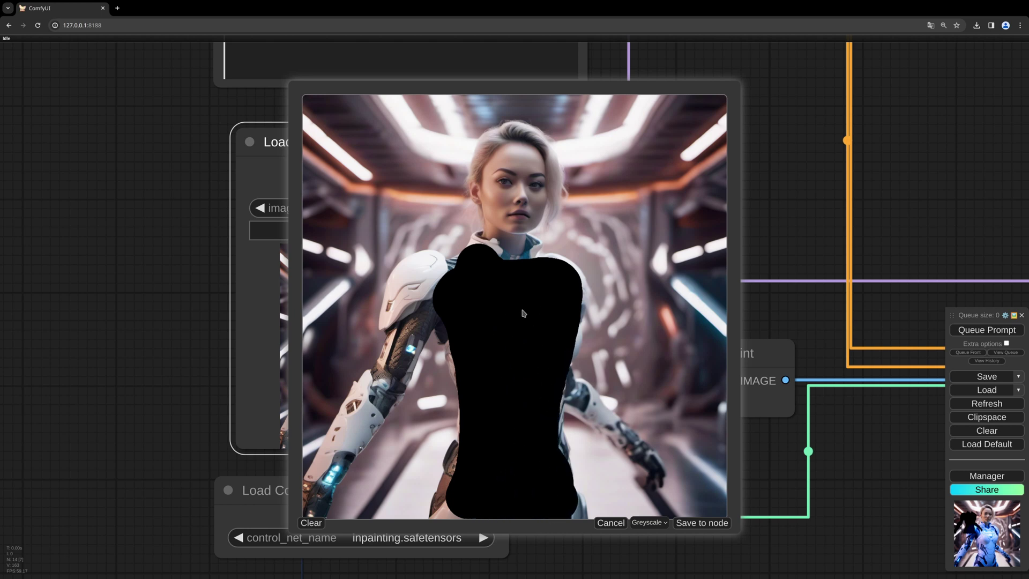
{"action": "mouse_move", "coordinate": [423, 316]}
{"action": "left_mouse_down"}
{"action": "mouse_move", "coordinate": [441, 293]}
{"action": "mouse_move", "coordinate": [425, 281]}
{"action": "mouse_move", "coordinate": [442, 282]}
{"action": "mouse_move", "coordinate": [415, 283]}
{"action": "mouse_move", "coordinate": [403, 340]}
{"action": "mouse_move", "coordinate": [339, 436]}
{"action": "mouse_move", "coordinate": [314, 512]}
{"action": "mouse_move", "coordinate": [431, 298]}
{"action": "mouse_move", "coordinate": [449, 303]}
{"action": "mouse_move", "coordinate": [437, 311]}
{"action": "mouse_move", "coordinate": [474, 402]}
{"action": "mouse_move", "coordinate": [444, 511]}
{"action": "mouse_move", "coordinate": [579, 511]}
{"action": "mouse_move", "coordinate": [583, 504]}
{"action": "mouse_move", "coordinate": [562, 490]}
{"action": "mouse_move", "coordinate": [554, 439]}
{"action": "mouse_move", "coordinate": [575, 297]}
{"action": "mouse_move", "coordinate": [552, 271]}
{"action": "left_mouse_up"}
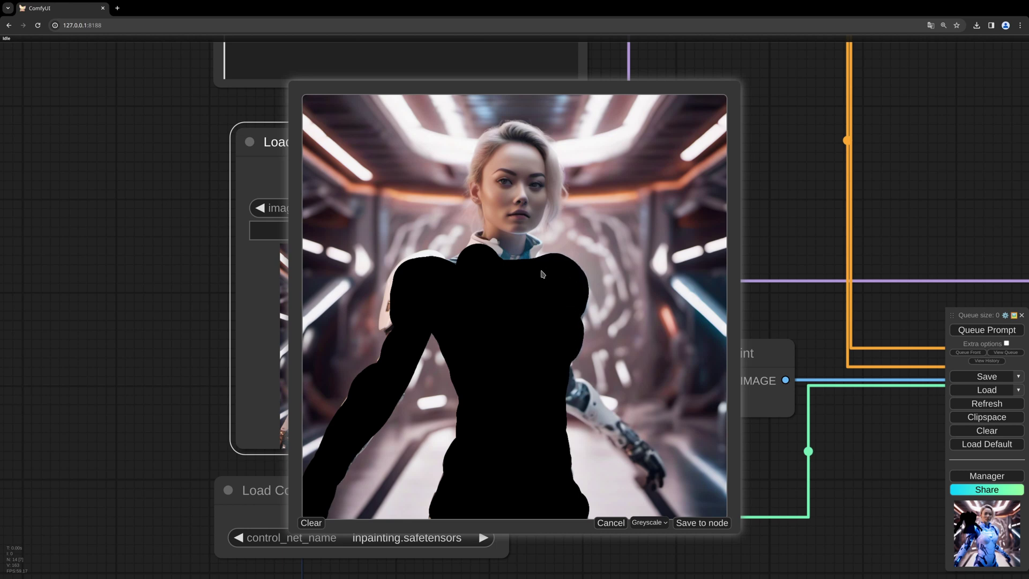
- Extend the mask over the neck, collar, shoulder edge, robotic arm and hand, then save it to the node
{"action": "left_click_drag", "start_coordinate": [499, 243], "coordinate": [485, 253]}
{"action": "mouse_move", "coordinate": [397, 322]}
{"action": "left_mouse_down"}
{"action": "mouse_move", "coordinate": [387, 321]}
{"action": "mouse_move", "coordinate": [398, 272]}
{"action": "mouse_move", "coordinate": [441, 257]}
{"action": "mouse_move", "coordinate": [463, 267]}
{"action": "mouse_move", "coordinate": [492, 247]}
{"action": "left_mouse_up"}
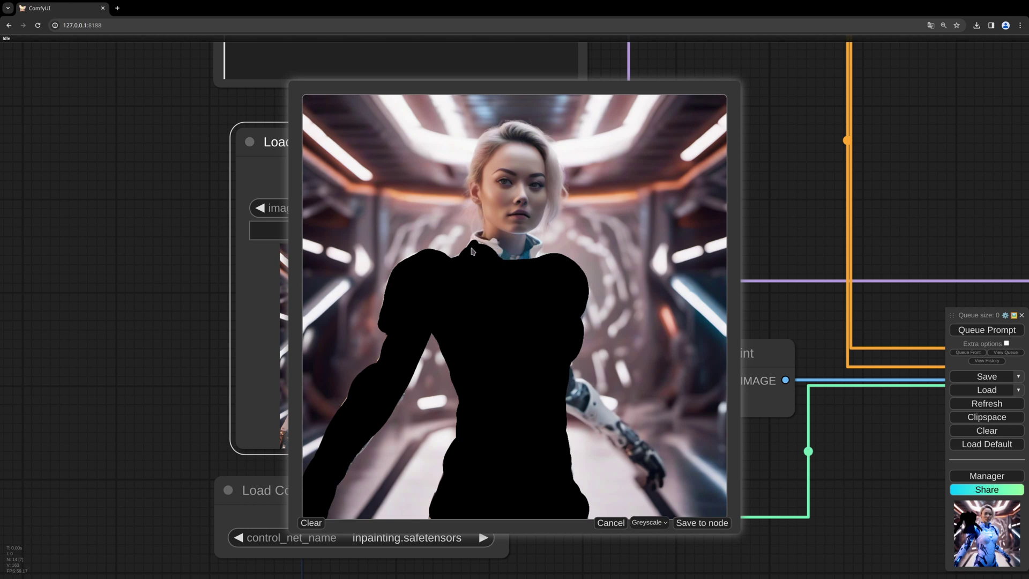
{"action": "left_click_drag", "start_coordinate": [472, 251], "coordinate": [478, 239]}
{"action": "left_click_drag", "start_coordinate": [479, 243], "coordinate": [528, 261]}
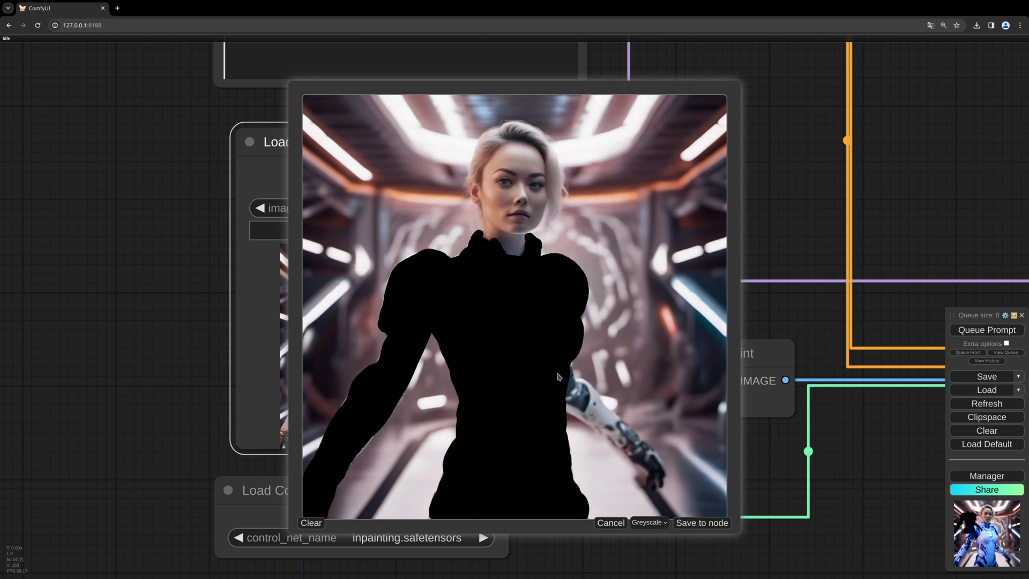
{"action": "mouse_move", "coordinate": [559, 376]}
{"action": "left_mouse_down"}
{"action": "mouse_move", "coordinate": [626, 441]}
{"action": "mouse_move", "coordinate": [580, 394]}
{"action": "left_mouse_up"}
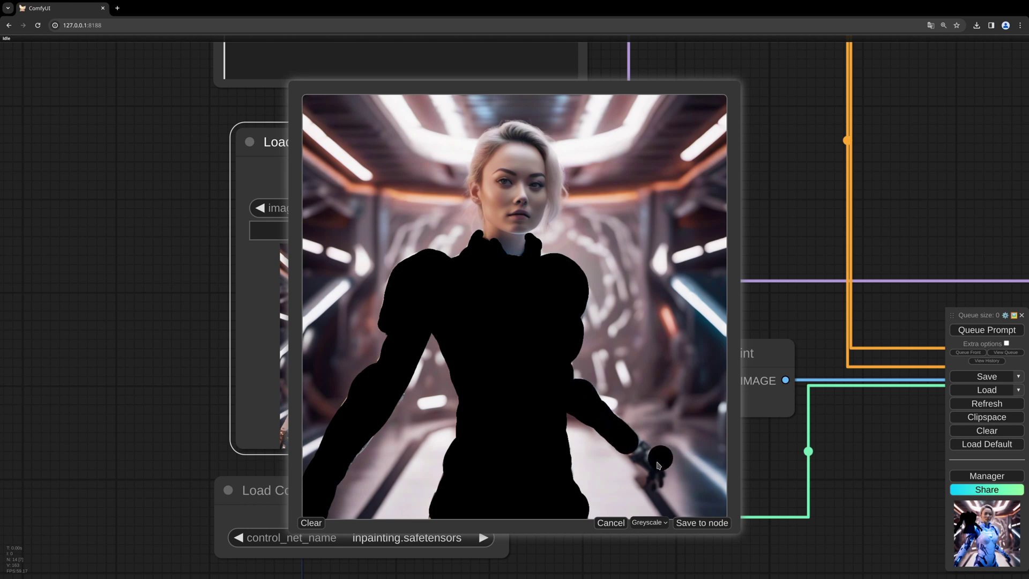
{"action": "mouse_move", "coordinate": [637, 455]}
{"action": "left_mouse_down"}
{"action": "mouse_move", "coordinate": [655, 460]}
{"action": "mouse_move", "coordinate": [659, 471]}
{"action": "mouse_move", "coordinate": [643, 465]}
{"action": "mouse_move", "coordinate": [652, 488]}
{"action": "mouse_move", "coordinate": [664, 475]}
{"action": "left_mouse_up"}
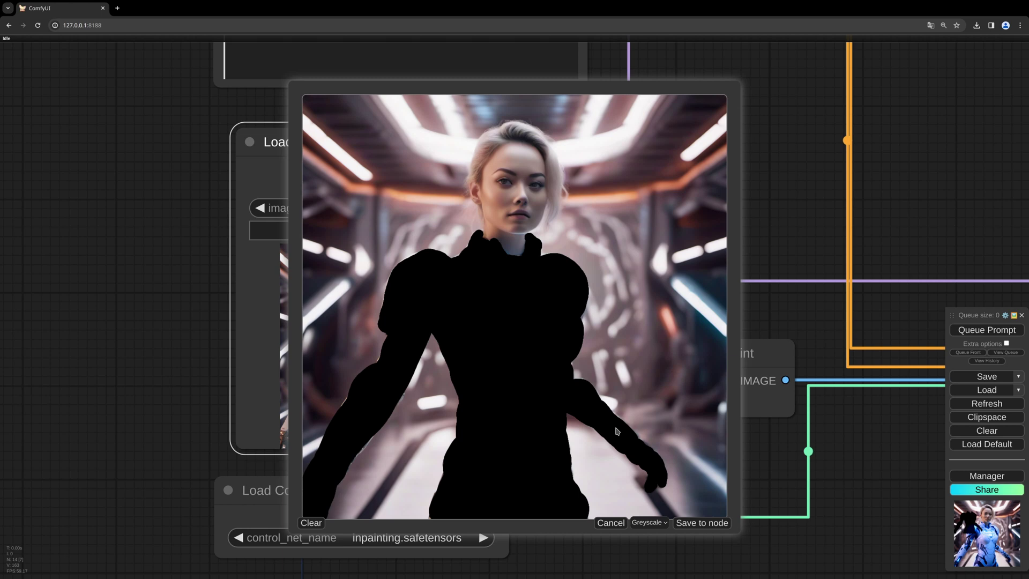
{"action": "left_click", "coordinate": [716, 523]}
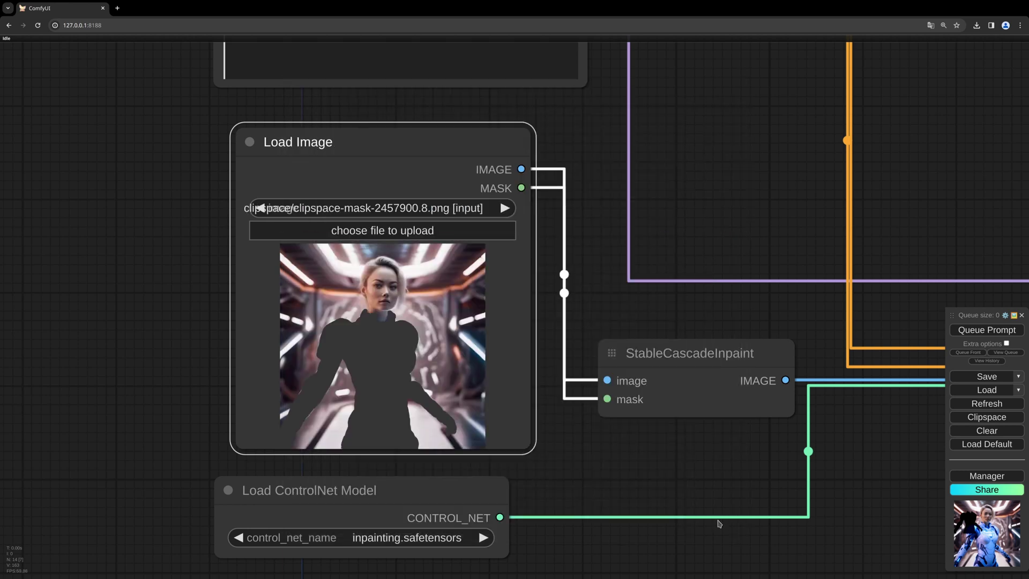
- Paste the female cyber-warrior description into the upper CLIP Text Encode prompt
{"action": "scroll", "coordinate": [597, 264], "scroll_direction": "up", "scroll_amount": 10}
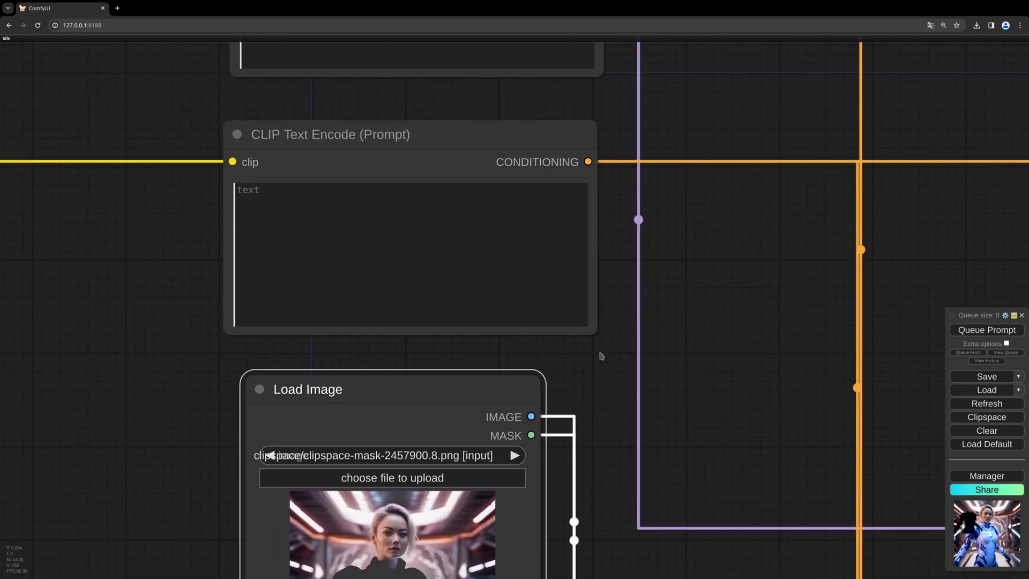
{"action": "scroll", "coordinate": [696, 384], "scroll_direction": "up", "scroll_amount": 3}
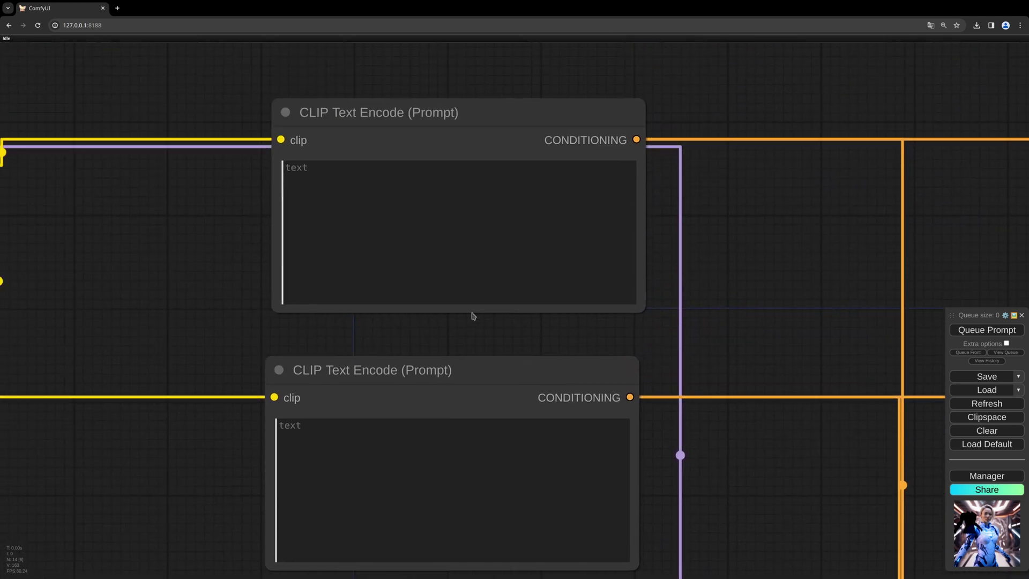
{"action": "left_click_drag", "start_coordinate": [431, 129], "coordinate": [437, 151]}
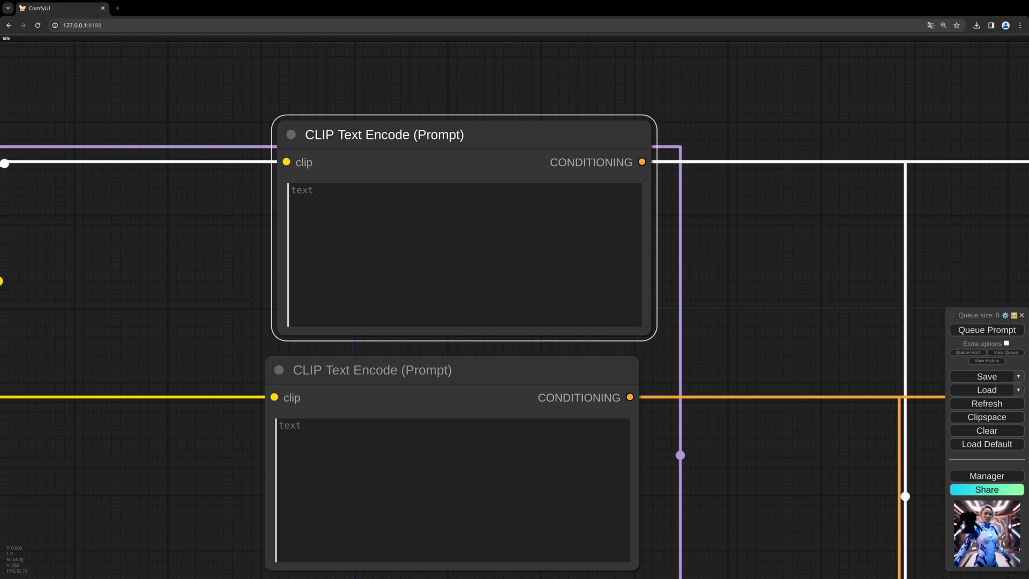
{"action": "left_click", "coordinate": [372, 199]}
{"action": "type", "text": "portrait of a female soldier,cyber warrior, wearing a black suit with a future theme and metal parts,"}
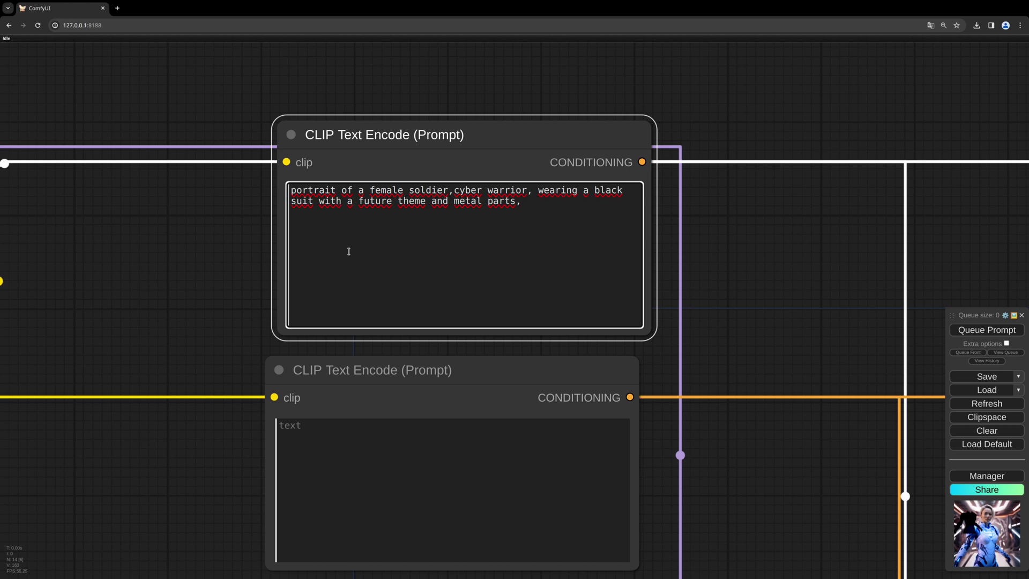
- Enter 'text, watermark' as the negative prompt in the lower CLIP Text Encode
{"action": "left_click", "coordinate": [358, 440]}
{"action": "type", "text": "text"}
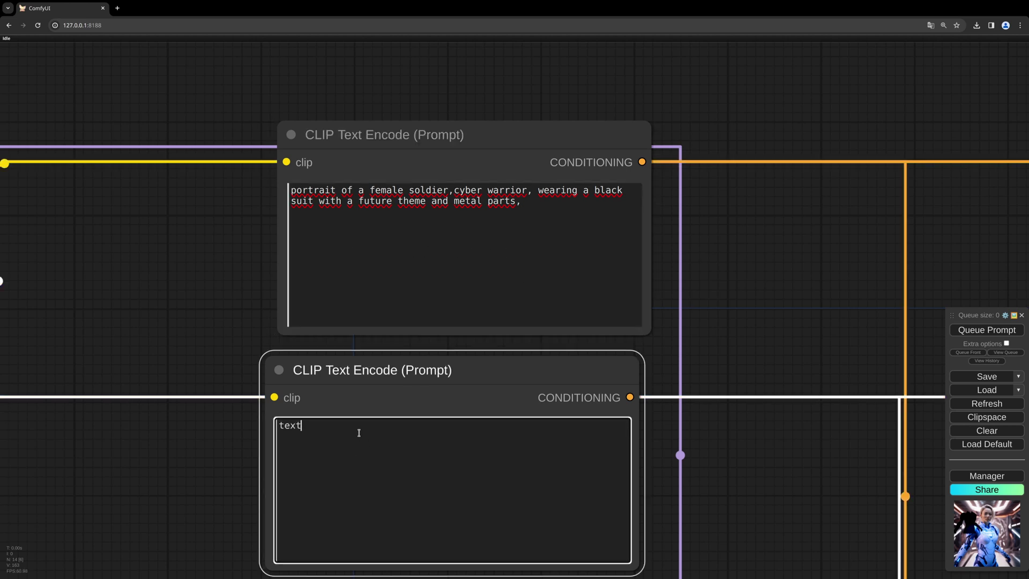
{"action": "type", "text": ", watermark"}
{"action": "scroll", "coordinate": [584, 379], "scroll_direction": "down", "scroll_amount": 5}
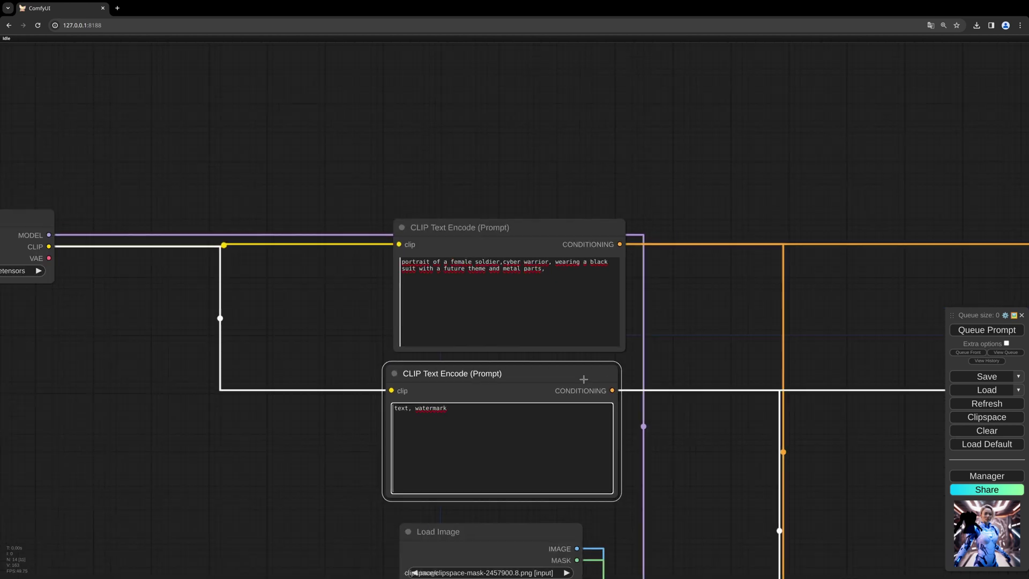
- Set the stage B KSampler to 10 steps and cfg 1.0
{"action": "left_click_drag", "start_coordinate": [738, 354], "coordinate": [448, 267]}
{"action": "scroll", "coordinate": [690, 291], "scroll_direction": "down", "scroll_amount": 5}
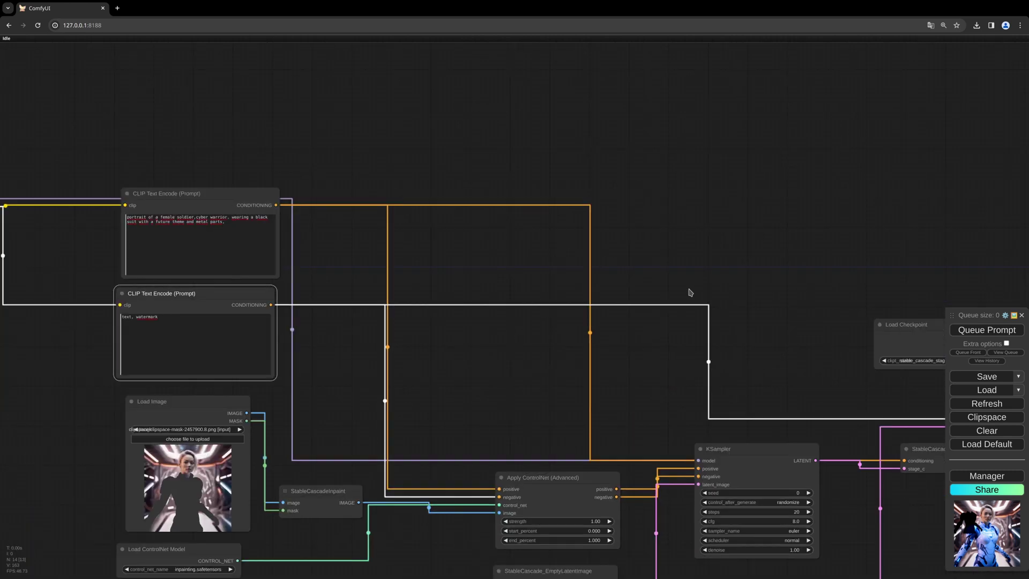
{"action": "scroll", "coordinate": [477, 266], "scroll_direction": "up", "scroll_amount": 4}
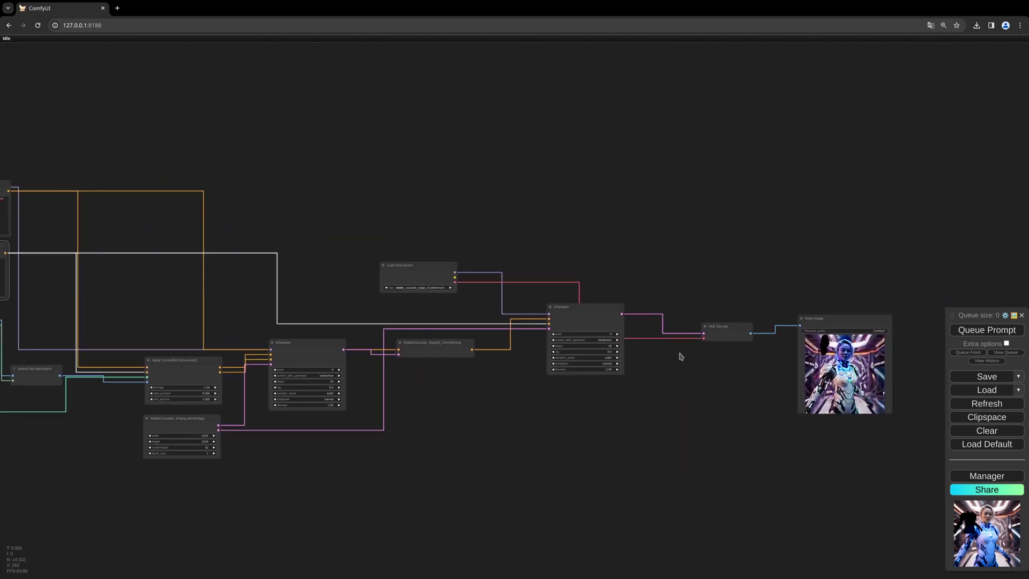
{"action": "left_click_drag", "start_coordinate": [681, 356], "coordinate": [452, 345]}
{"action": "scroll", "coordinate": [528, 335], "scroll_direction": "up", "scroll_amount": 4}
{"action": "left_click_drag", "start_coordinate": [308, 408], "coordinate": [538, 354]}
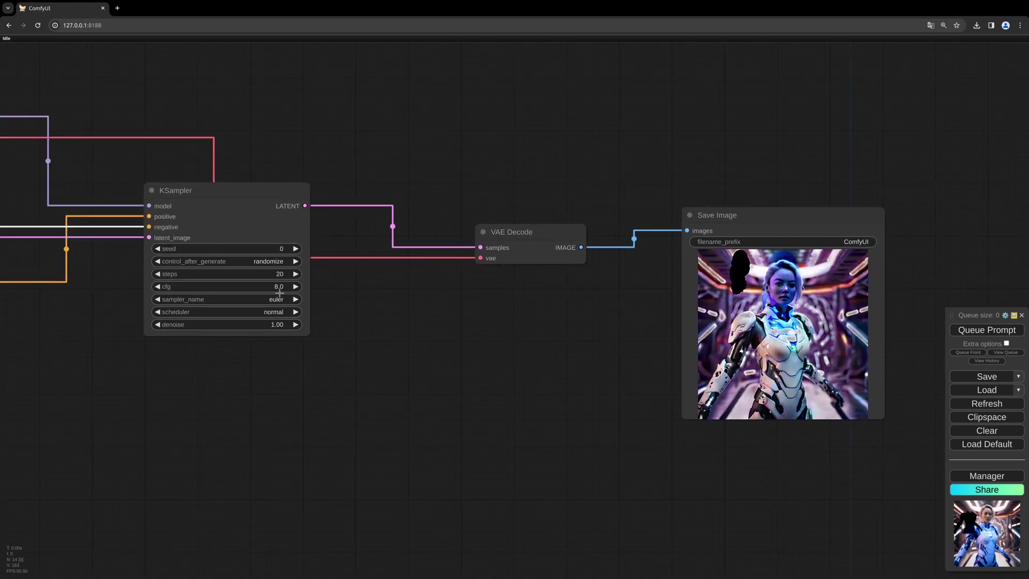
{"action": "left_click_drag", "start_coordinate": [166, 385], "coordinate": [239, 363]}
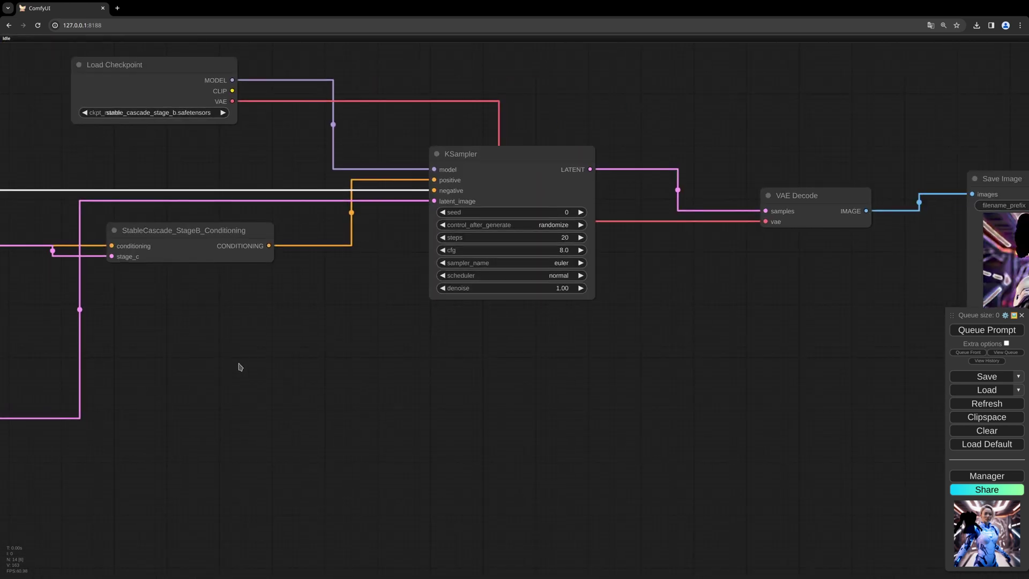
{"action": "left_click_drag", "start_coordinate": [370, 353], "coordinate": [283, 370]}
{"action": "left_click", "coordinate": [455, 261]}
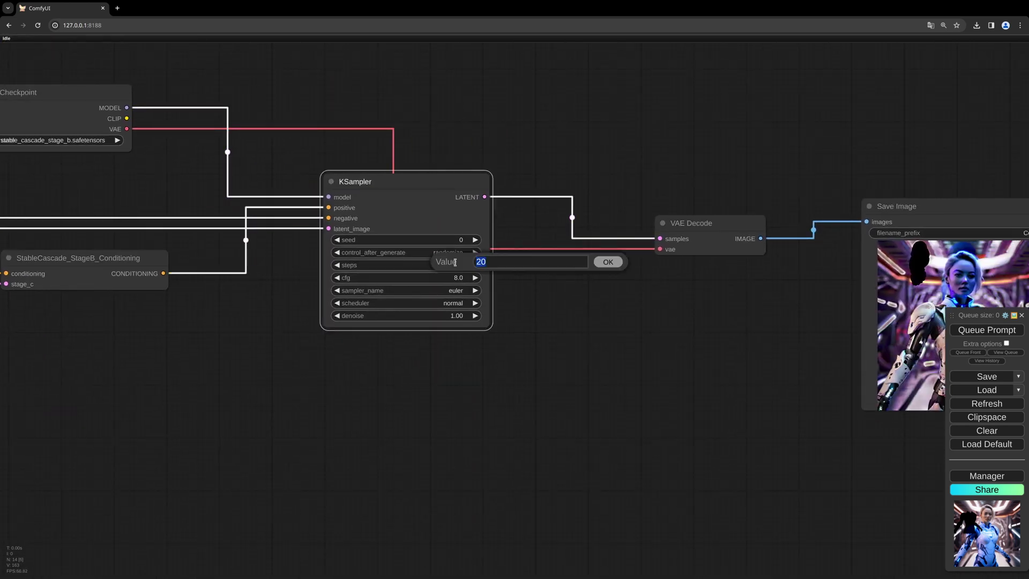
{"action": "type", "text": "10"}
{"action": "left_click", "coordinate": [608, 262]}
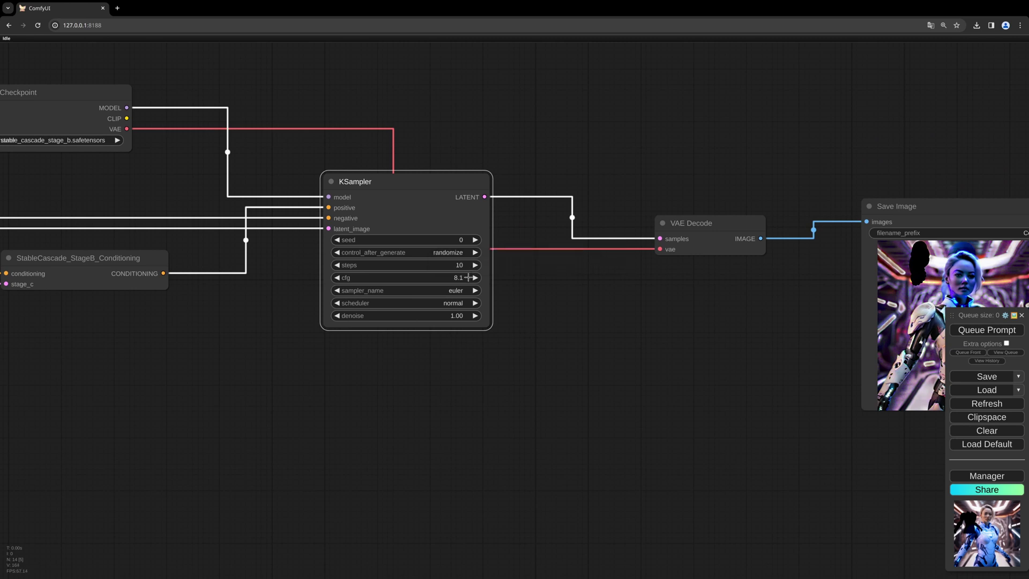
{"action": "left_click", "coordinate": [469, 277]}
{"action": "type", "text": "1"}
{"action": "left_click", "coordinate": [608, 277]}
- Set the stage C KSampler's cfg to 4.0
{"action": "left_click_drag", "start_coordinate": [61, 336], "coordinate": [564, 324]}
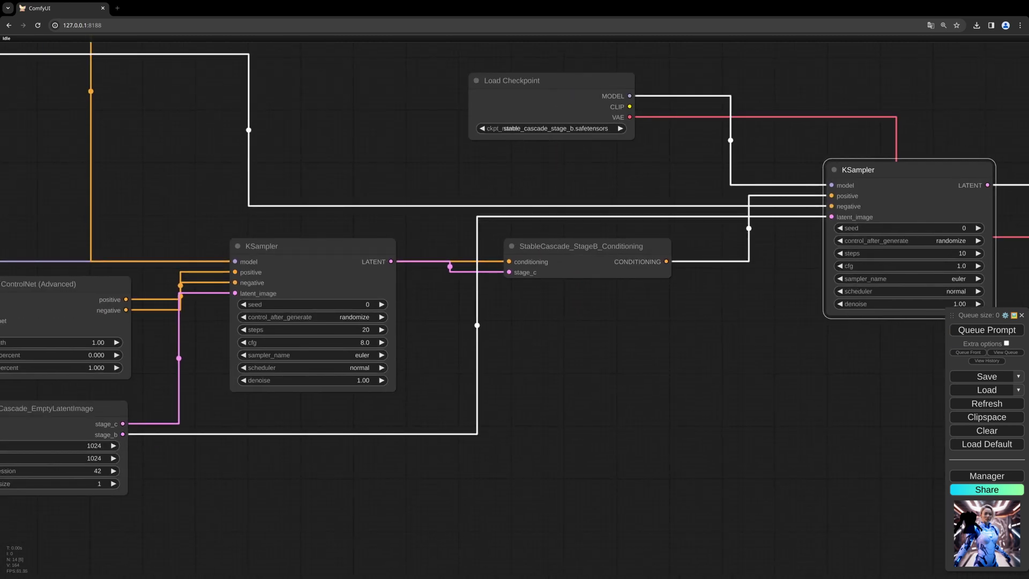
{"action": "left_click", "coordinate": [370, 342]}
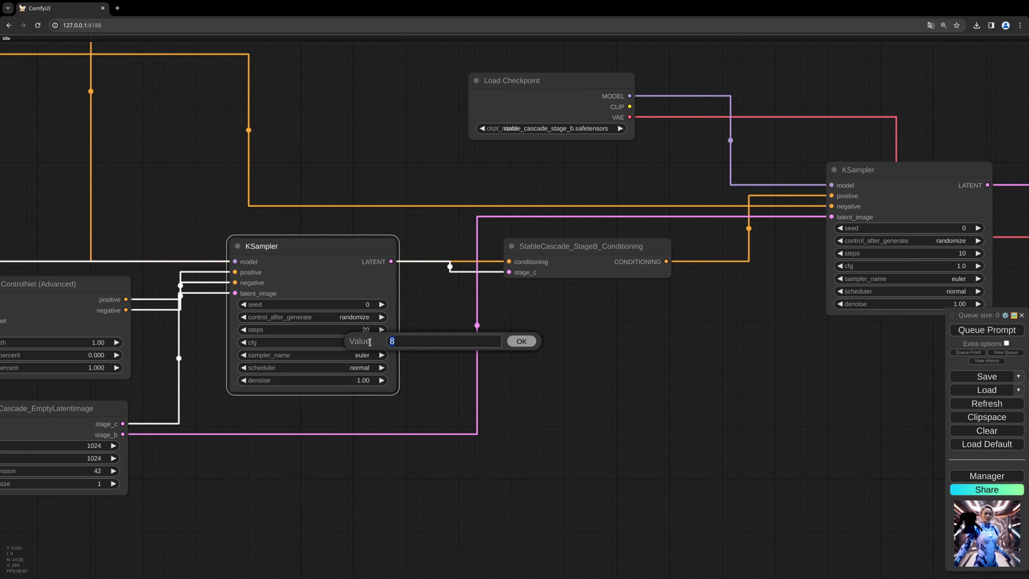
{"action": "type", "text": "4"}
{"action": "left_click", "coordinate": [518, 342]}
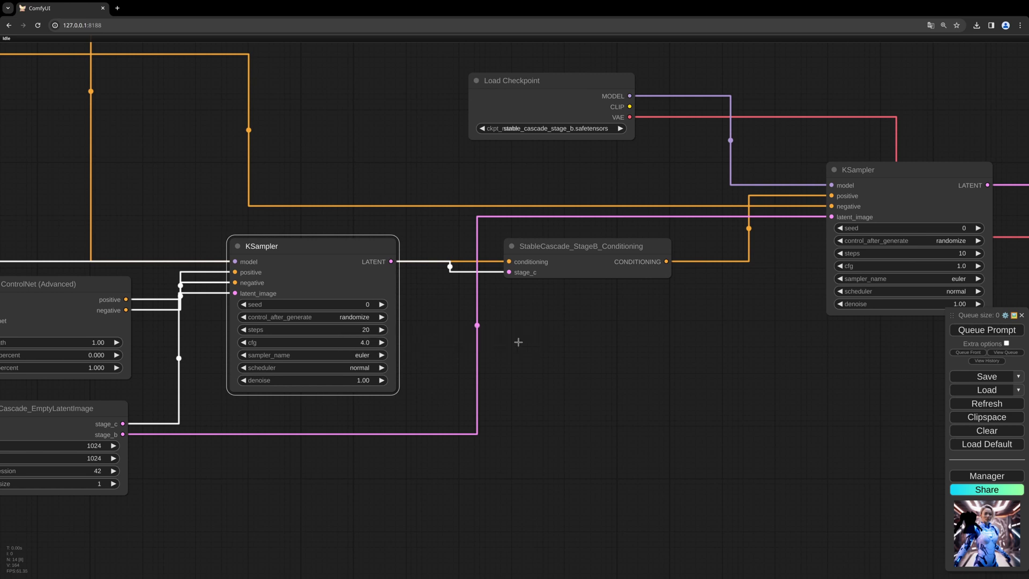
- Queue the workflow and zoom in on the Save Image result of the black-armoured woman
{"action": "scroll", "coordinate": [662, 340], "scroll_direction": "right", "scroll_amount": 5}
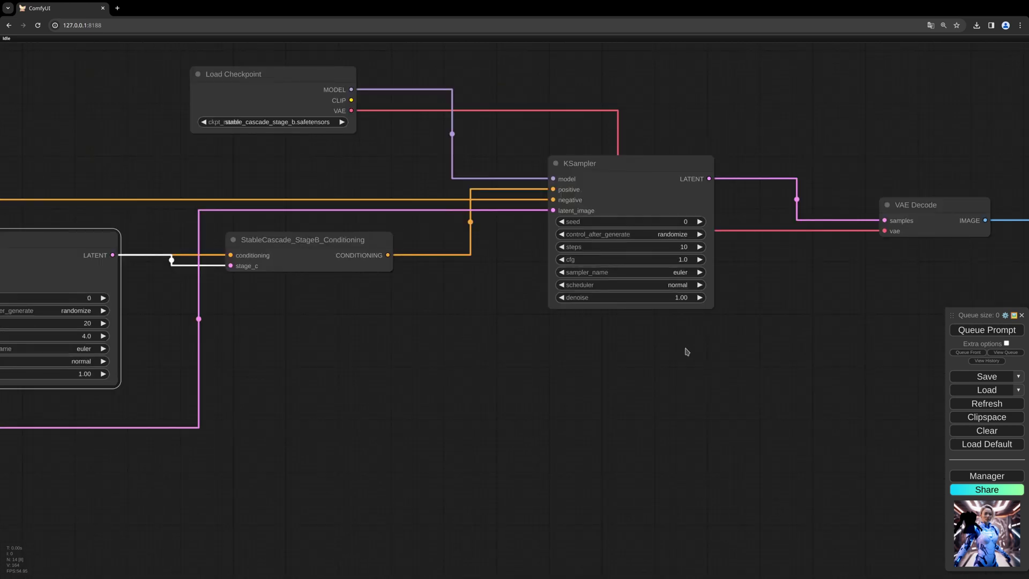
{"action": "scroll", "coordinate": [688, 352], "scroll_direction": "right", "scroll_amount": 10}
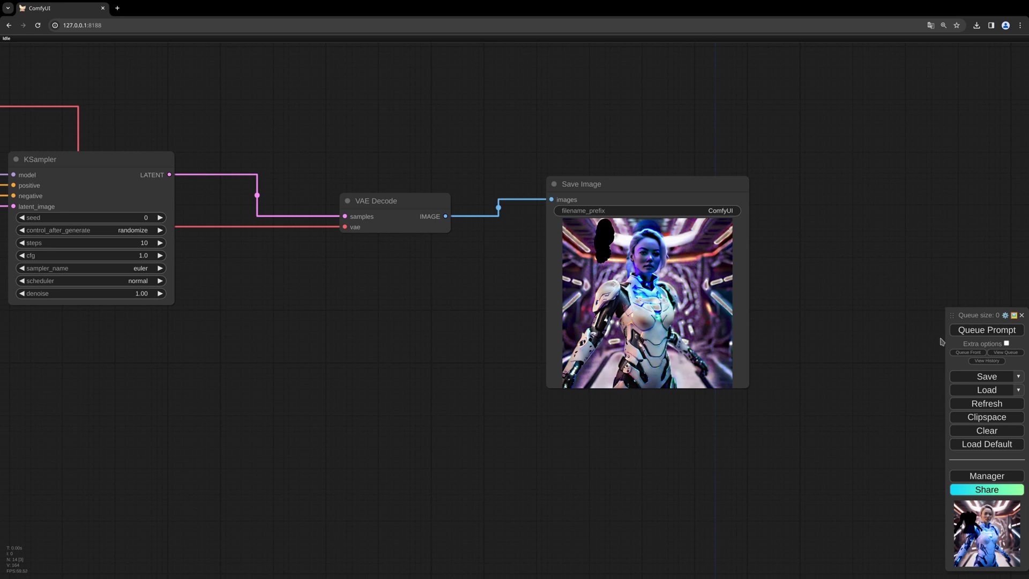
{"action": "left_click", "coordinate": [972, 334]}
{"action": "left_click_drag", "start_coordinate": [804, 328], "coordinate": [641, 363]}
{"action": "scroll", "coordinate": [544, 351], "scroll_direction": "up", "scroll_amount": 2}
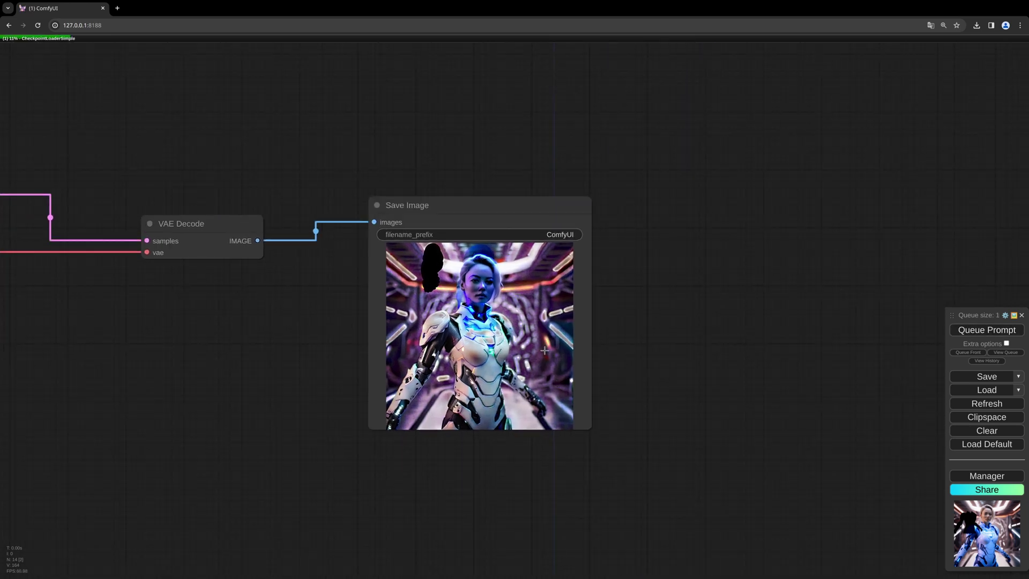
{"action": "scroll", "coordinate": [544, 351], "scroll_direction": "up", "scroll_amount": 2}
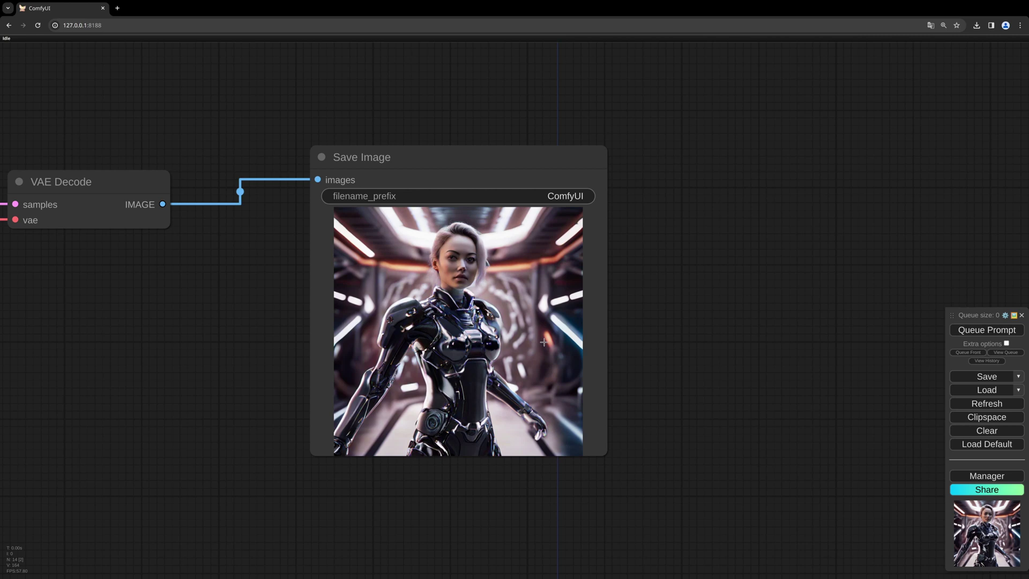
{"action": "scroll", "coordinate": [644, 330], "scroll_direction": "down", "scroll_amount": 3}
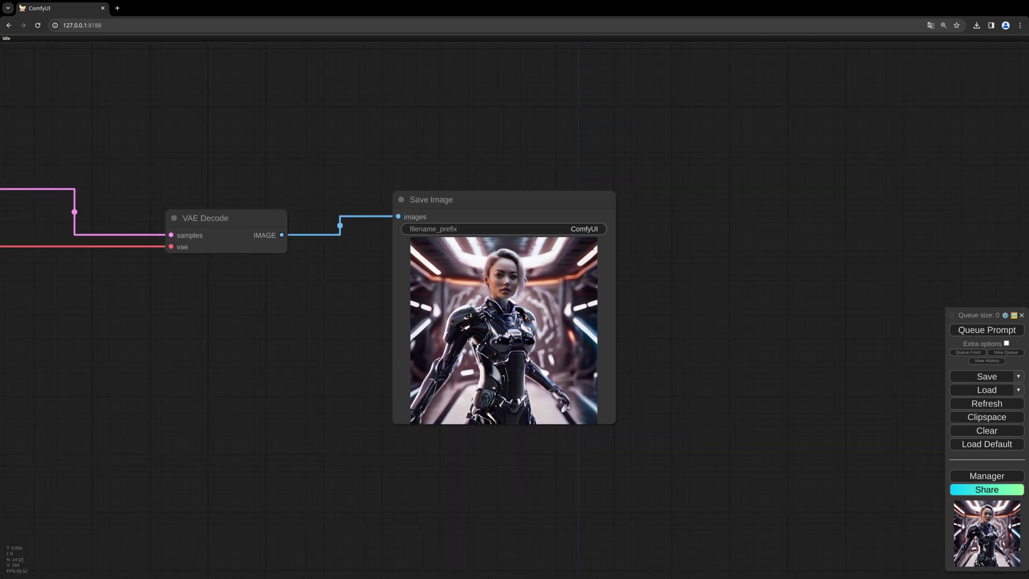
{"action": "left_click", "coordinate": [965, 331]}
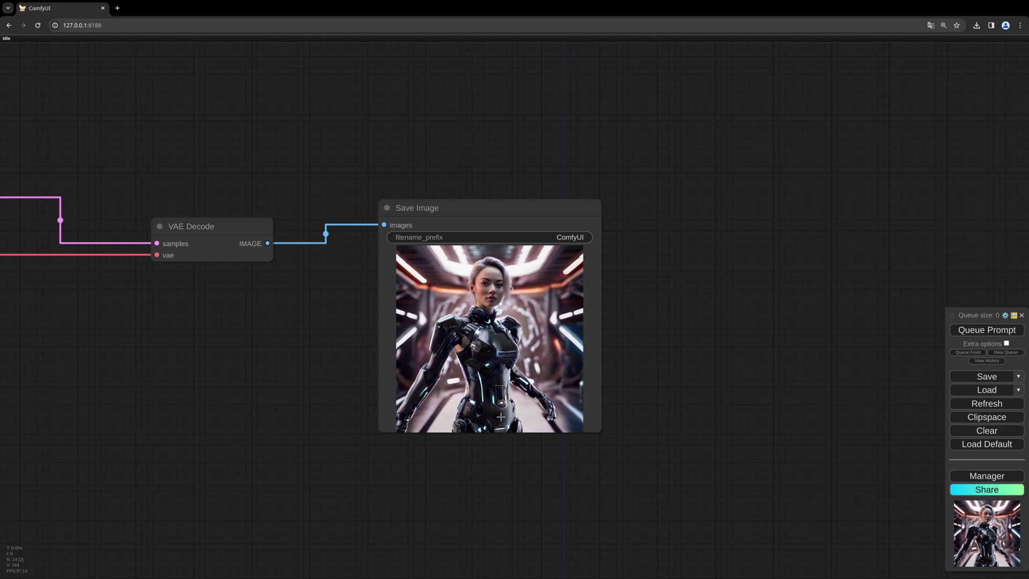
{"action": "scroll", "coordinate": [496, 421], "scroll_direction": "up", "scroll_amount": 7}
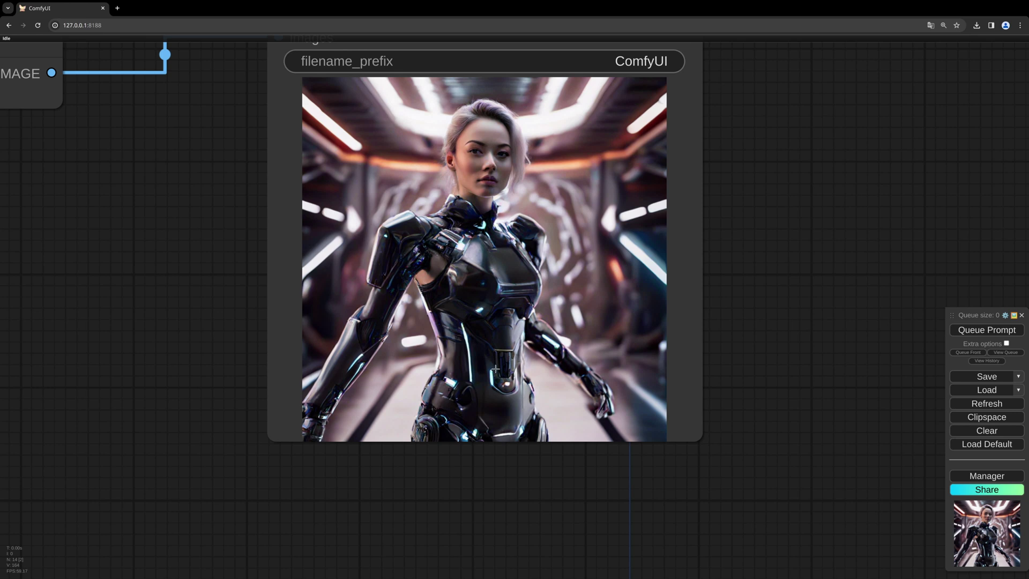
{"action": "scroll", "coordinate": [501, 357], "scroll_direction": "down", "scroll_amount": 5}
- Pan across the graph to review the stage B and stage C samplers and decode nodes
{"action": "left_click_drag", "start_coordinate": [239, 370], "coordinate": [517, 363]}
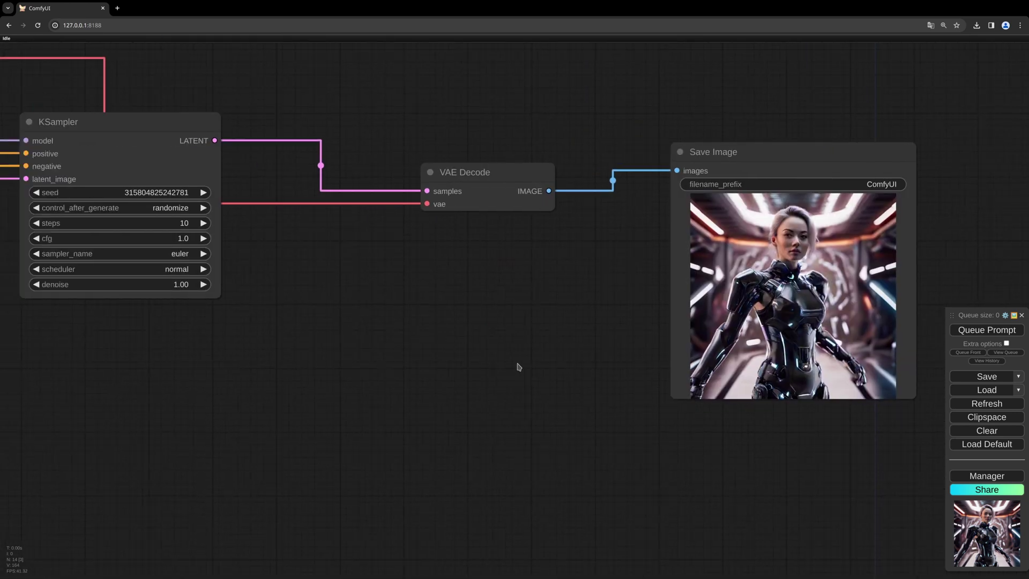
{"action": "scroll", "coordinate": [394, 376], "scroll_direction": "down", "scroll_amount": 2}
{"action": "scroll", "coordinate": [394, 376], "scroll_direction": "down", "scroll_amount": 3}
{"action": "left_click_drag", "start_coordinate": [314, 389], "coordinate": [530, 385]}
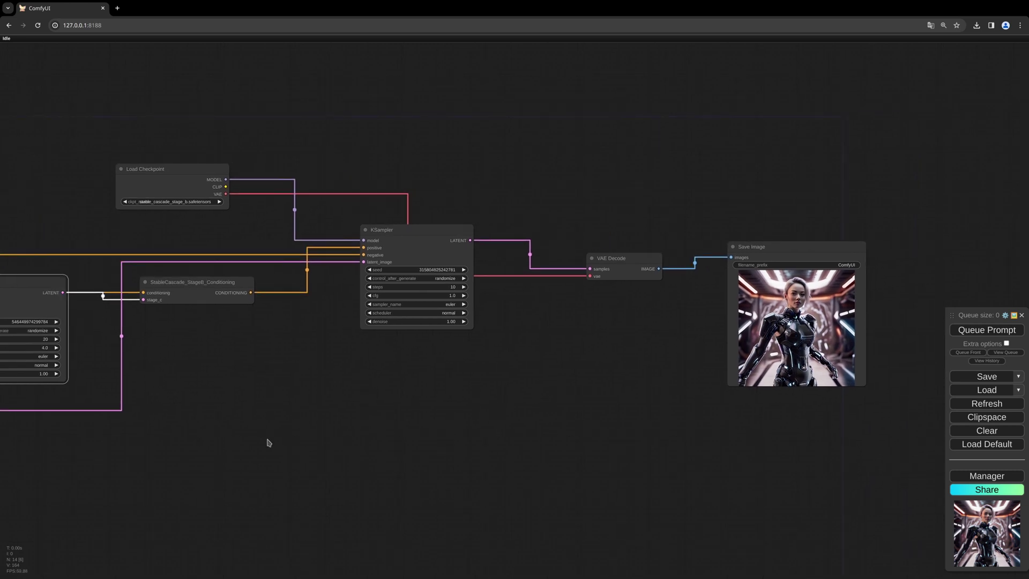
{"action": "left_click_drag", "start_coordinate": [267, 443], "coordinate": [377, 425]}
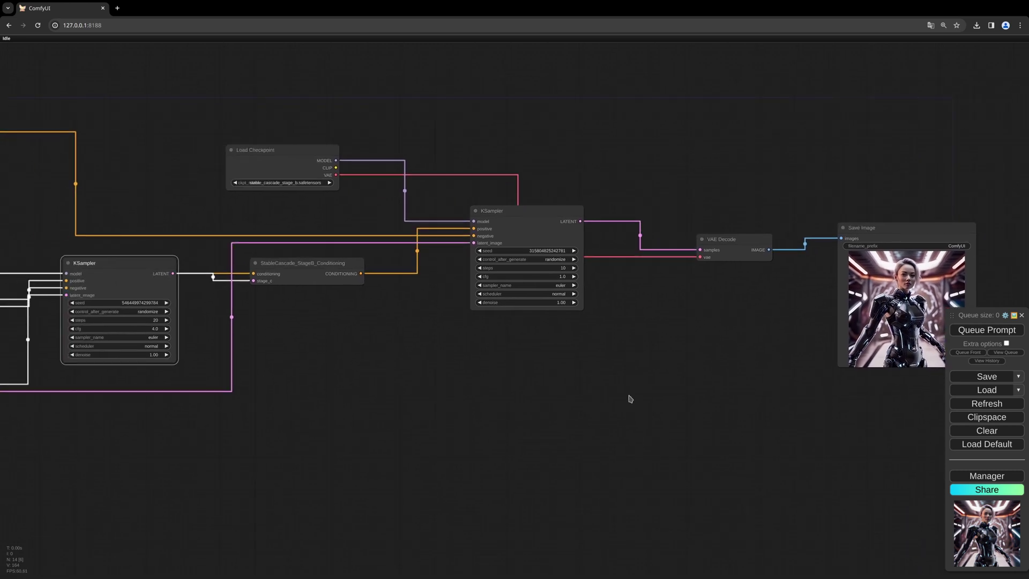
{"action": "left_click_drag", "start_coordinate": [582, 399], "coordinate": [516, 408]}
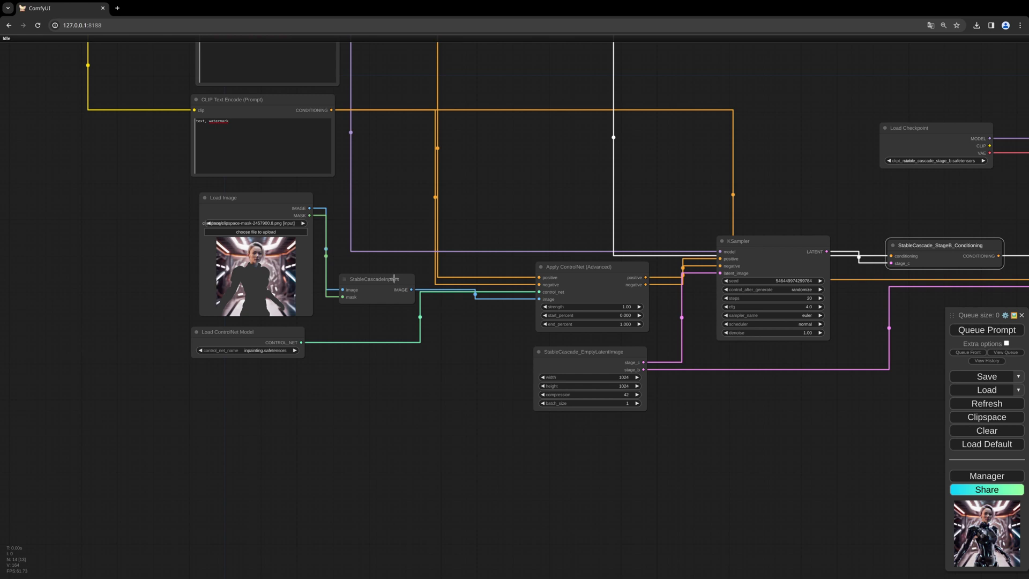
- Inspect the StableCascadeInpaint and StableCascade_EmptyLatentImage nodes
{"action": "left_click_drag", "start_coordinate": [394, 279], "coordinate": [392, 272]}
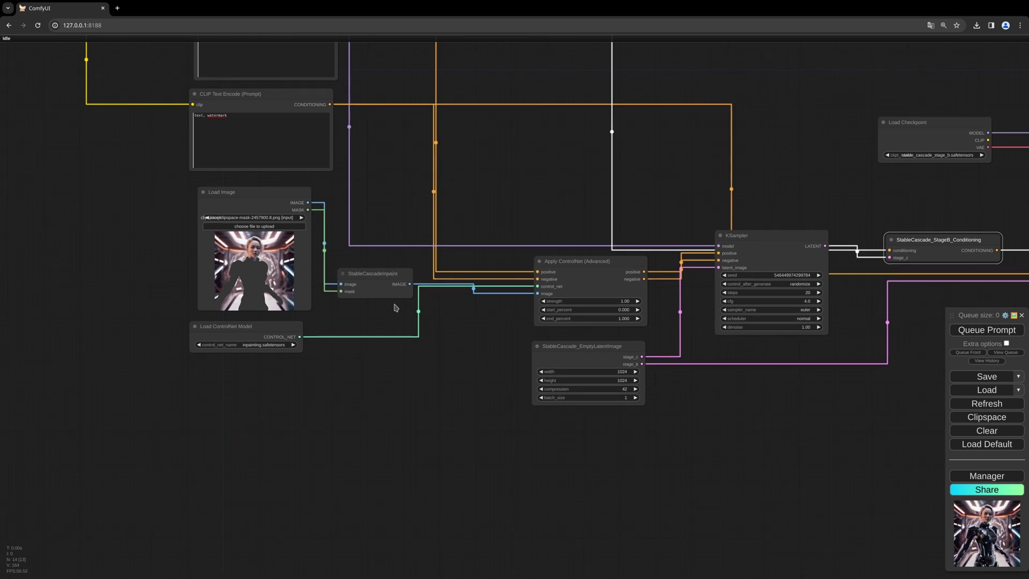
{"action": "left_click", "coordinate": [391, 276]}
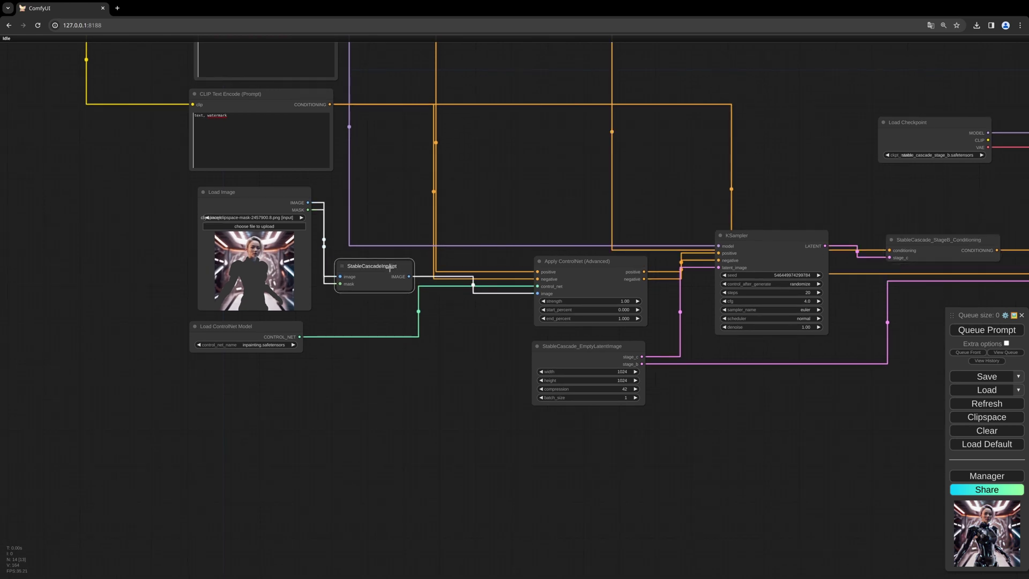
{"action": "scroll", "coordinate": [455, 334], "scroll_direction": "up", "scroll_amount": 2}
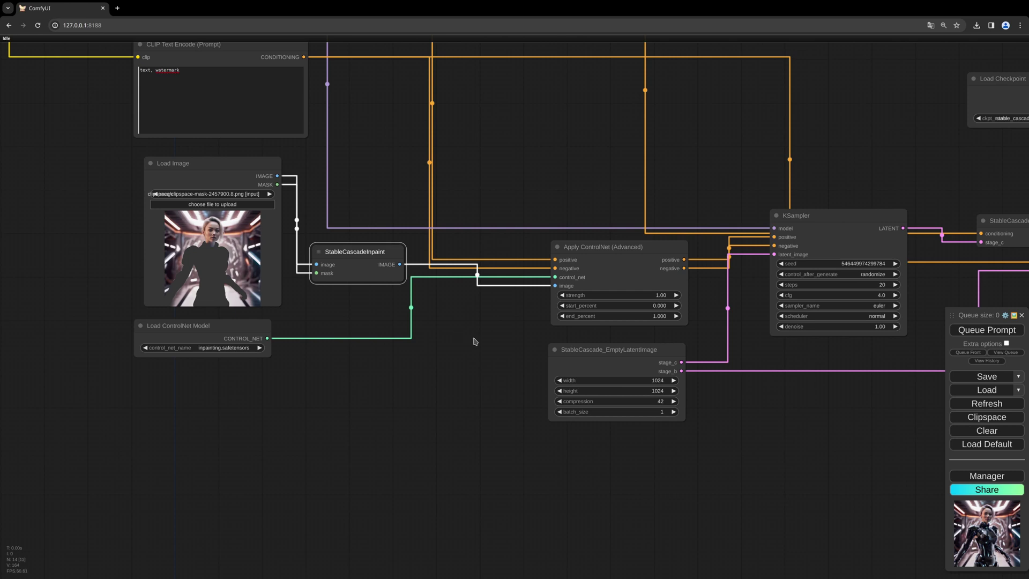
{"action": "left_click_drag", "start_coordinate": [795, 352], "coordinate": [747, 355]}
{"action": "left_click", "coordinate": [616, 349]}
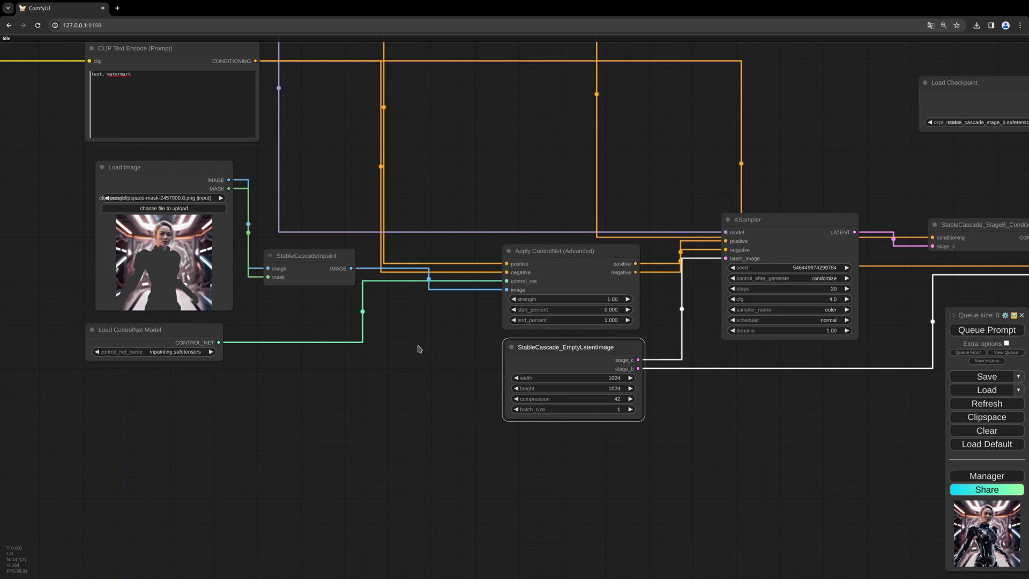
{"action": "left_click_drag", "start_coordinate": [419, 349], "coordinate": [427, 388]}
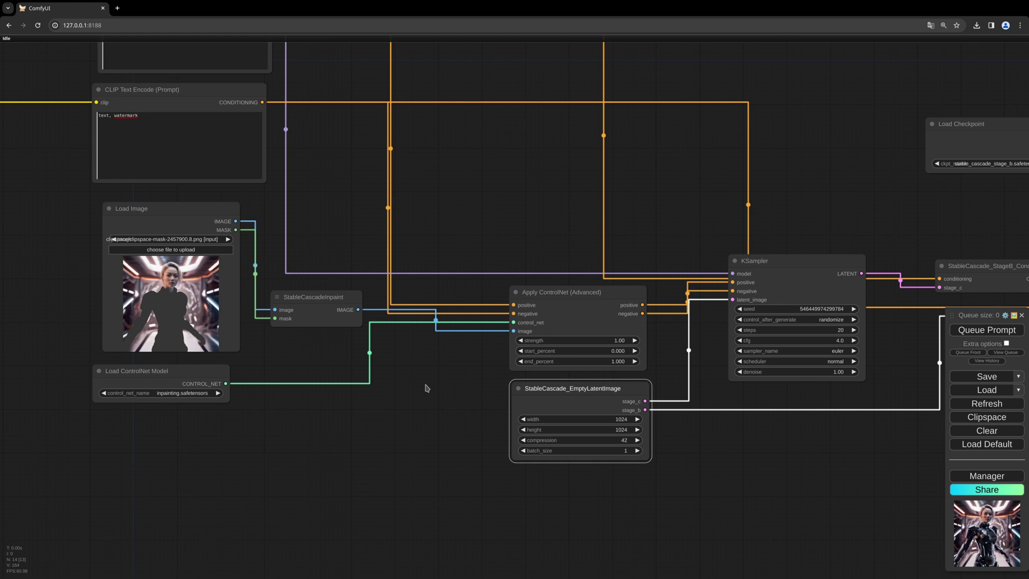